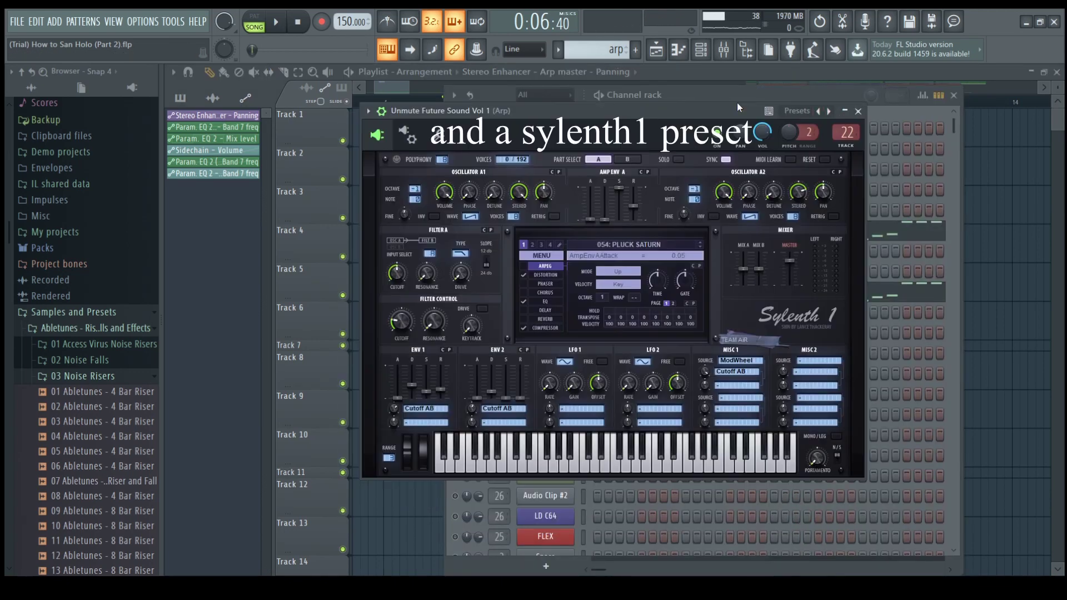
# - Play the arp pattern with its Sylenth1 layer and close the Unmute Future Sound Vol 1 synth window
pyautogui.press('space')
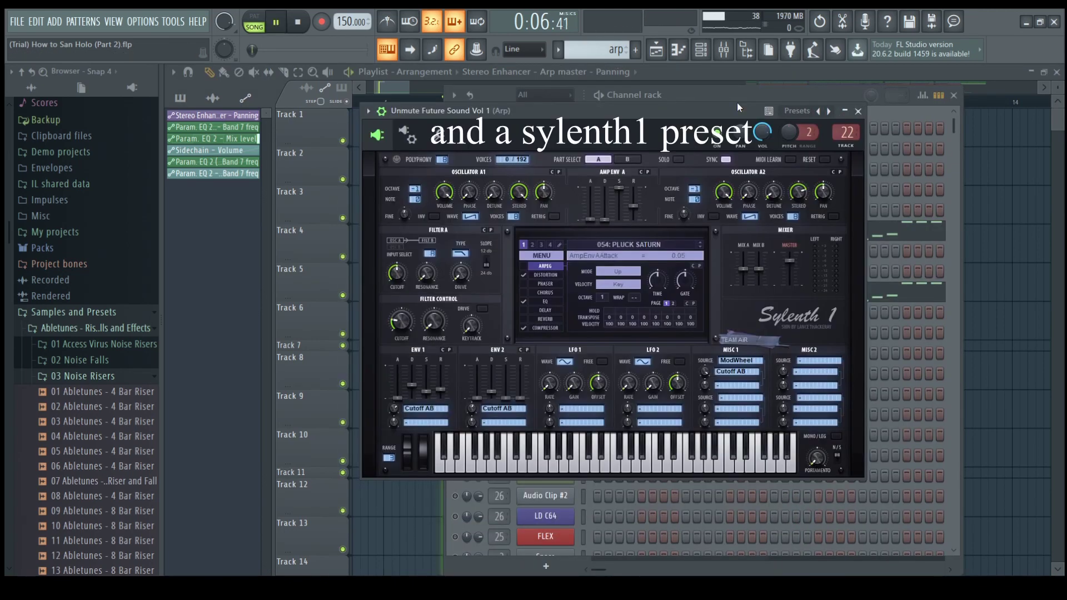
pyautogui.click(859, 112)
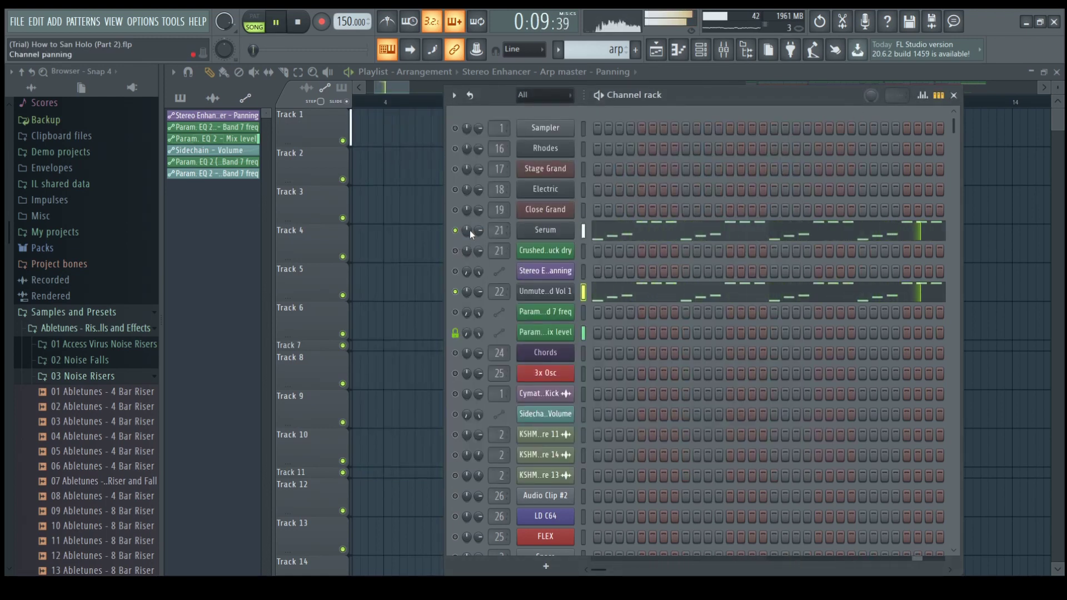
pyautogui.press('space')
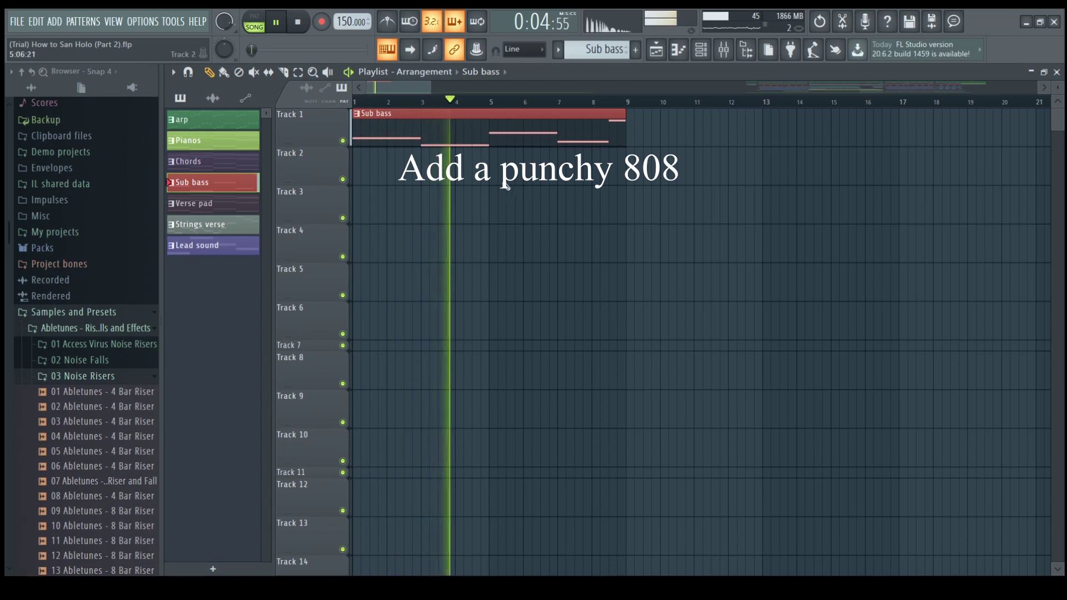
# - Examine the notes of the Sub bass clip and the Lead sound clip in the piano roll
pyautogui.doubleClick(554, 128)
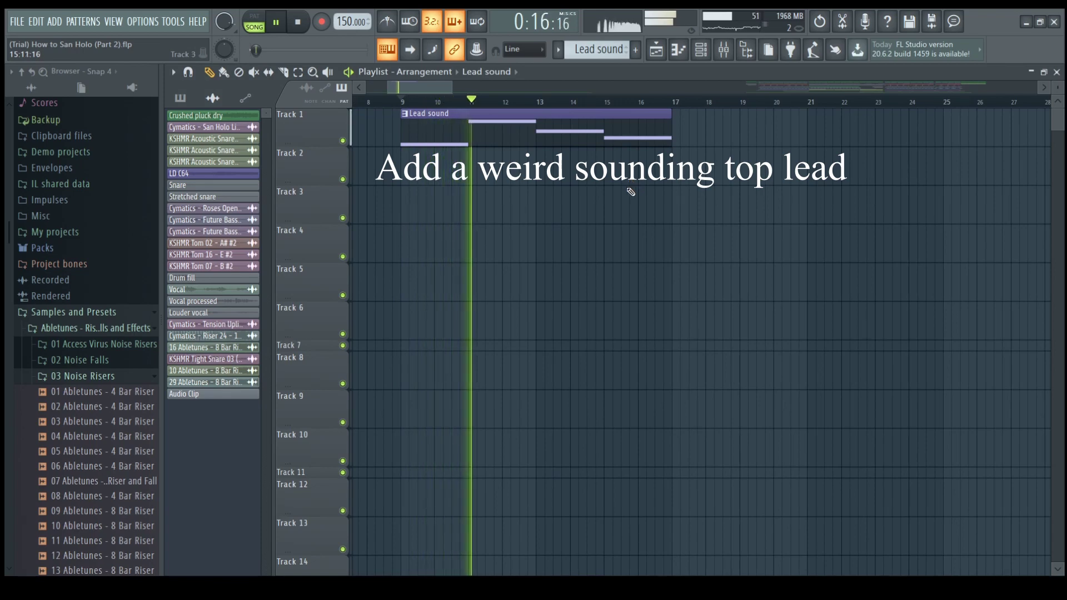
pyautogui.doubleClick(595, 135)
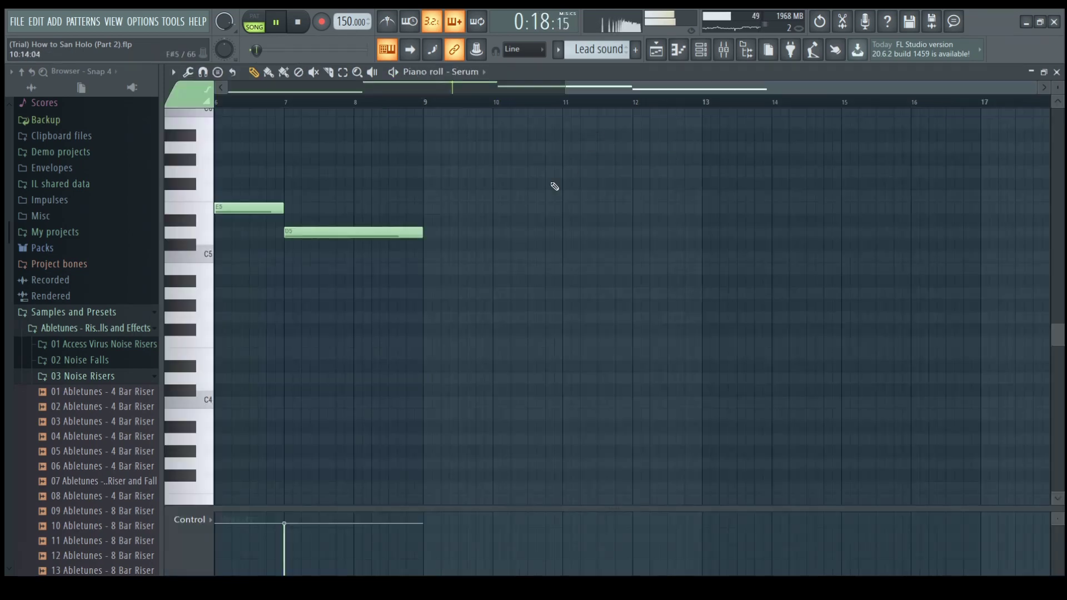
pyautogui.hscroll(-3, 521, 234)
pyautogui.hscroll(-1, 546, 284)
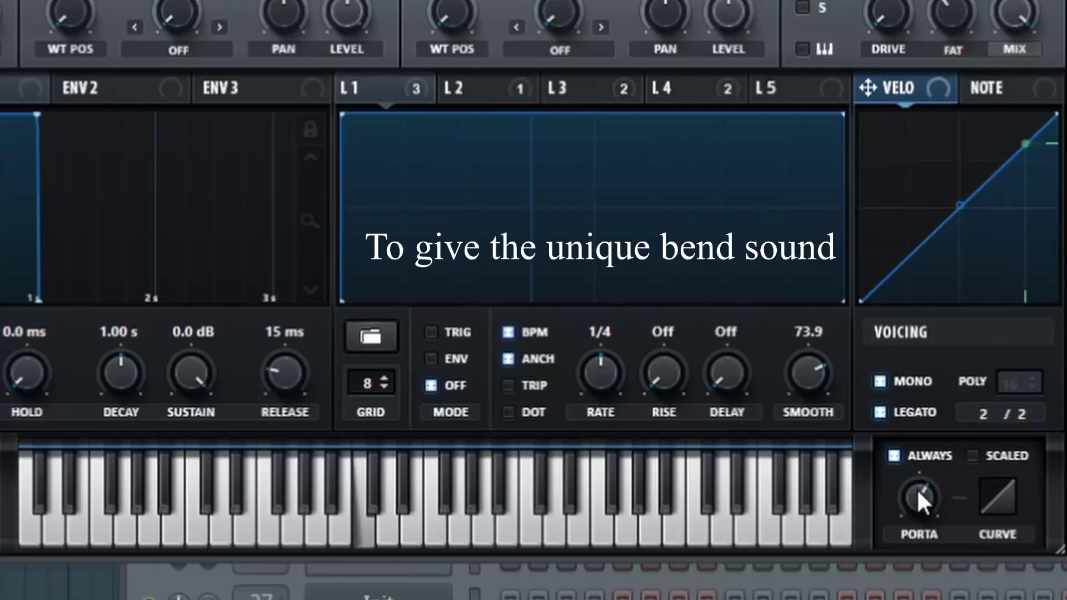
# - Adjust the lead's portamento time in Serum by ear while the pattern plays to shape its pitch bend
pyautogui.moveTo(915, 488); pyautogui.dragTo(940, 444)
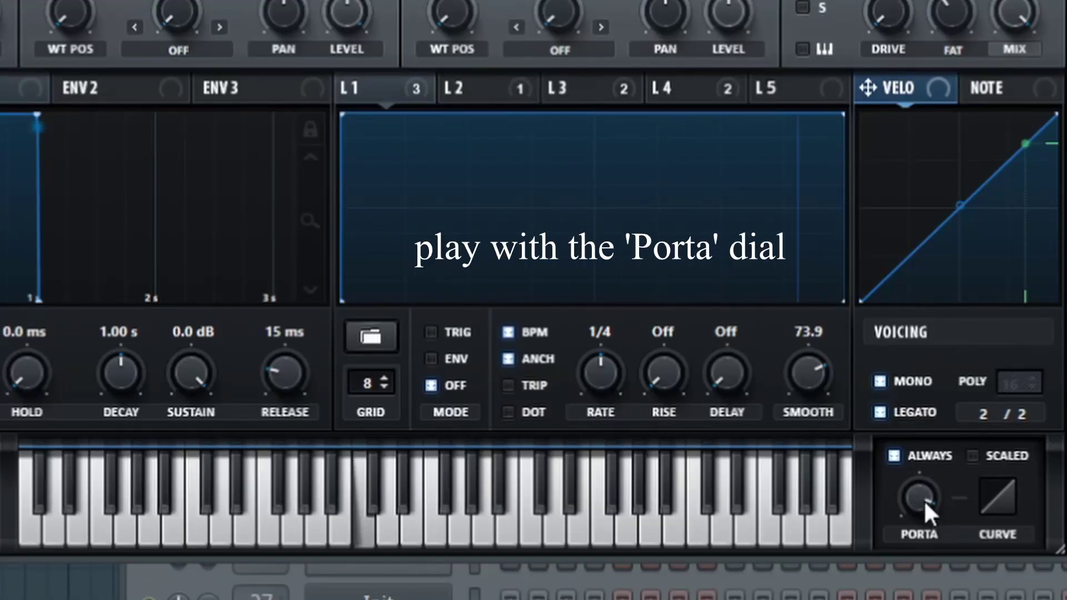
pyautogui.moveTo(924, 502); pyautogui.dragTo(921, 588)
pyautogui.moveTo(922, 492)
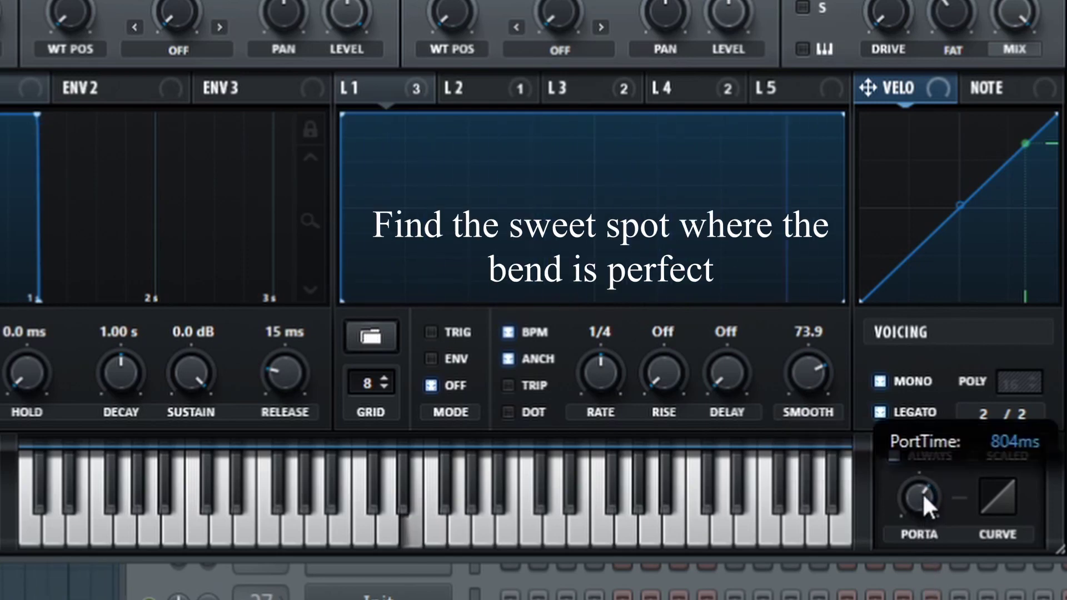
pyautogui.moveTo(922, 492); pyautogui.dragTo(925, 515)
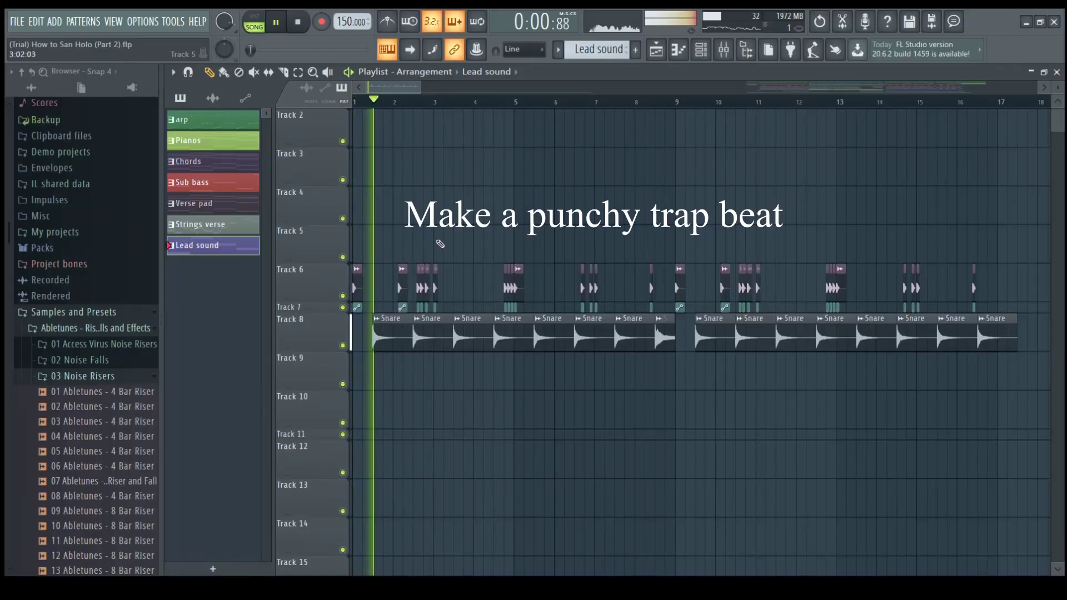
# - Play back the kick and snare clips on Tracks 6 to 8, replaying the stretched snare just before bar 9
pyautogui.scroll(-1, 439, 244)
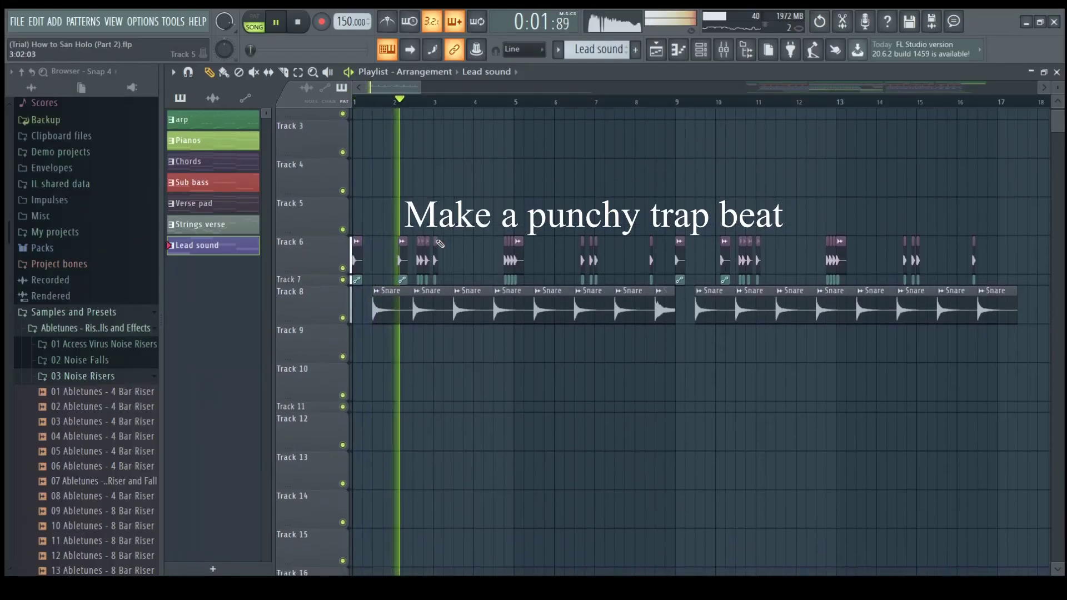
pyautogui.scroll(-1, 482, 241)
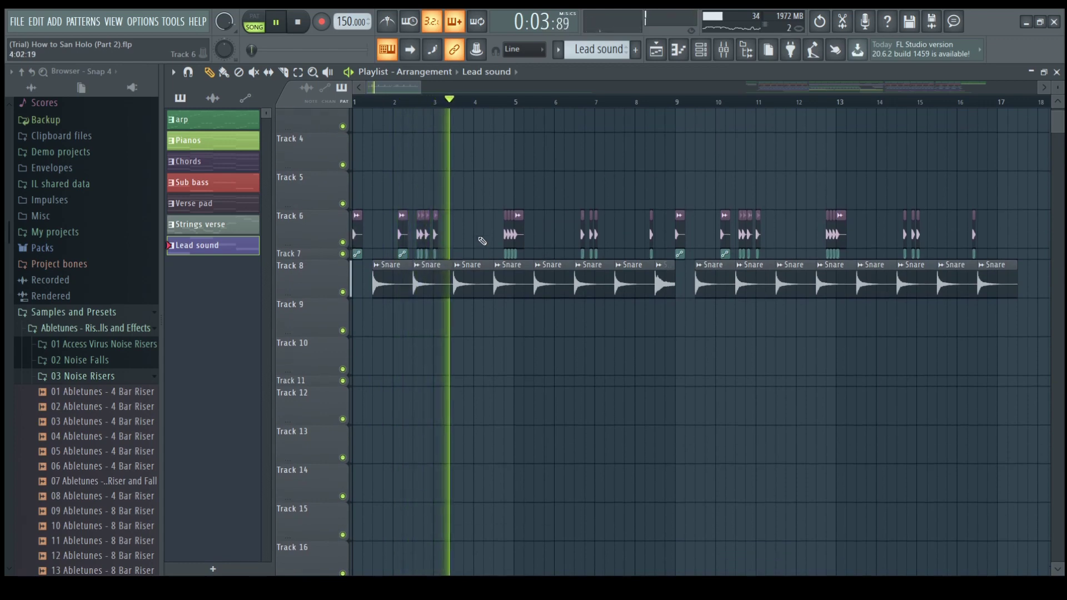
pyautogui.scroll(-1, 481, 241)
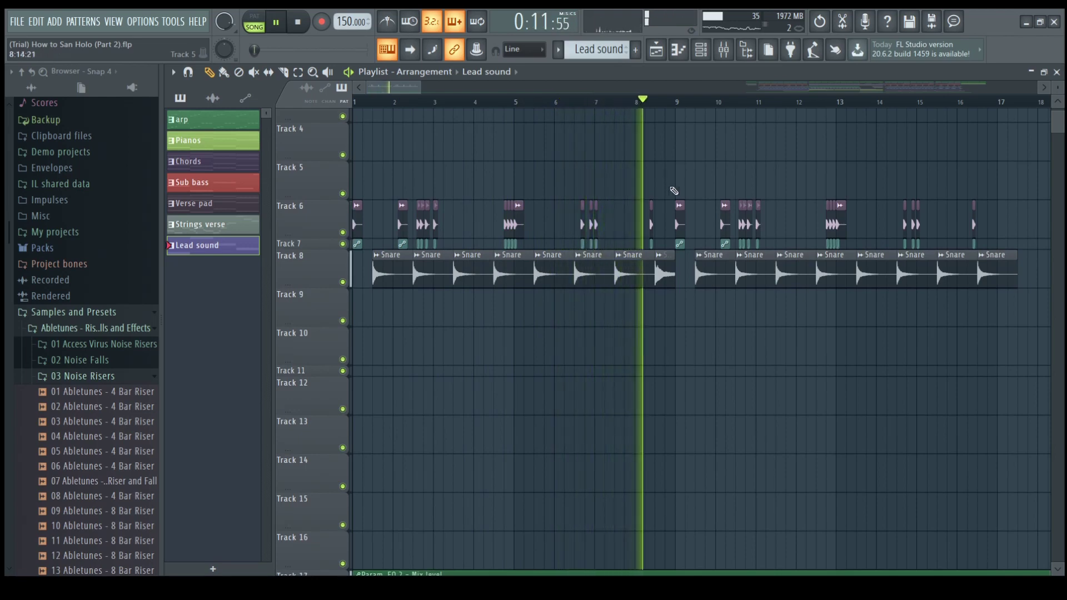
pyautogui.press('space')
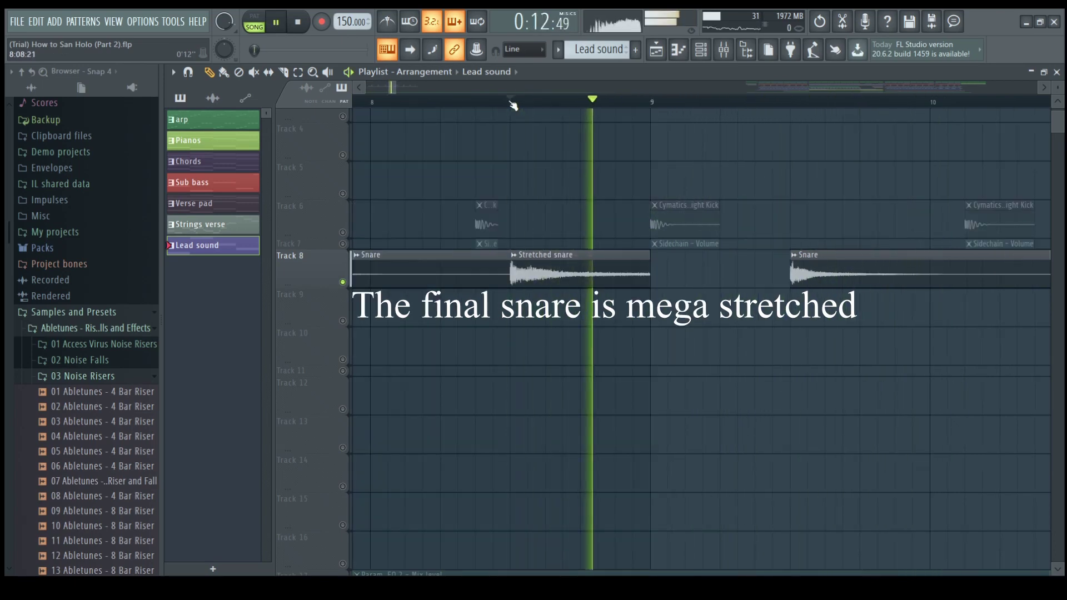
pyautogui.click(511, 104)
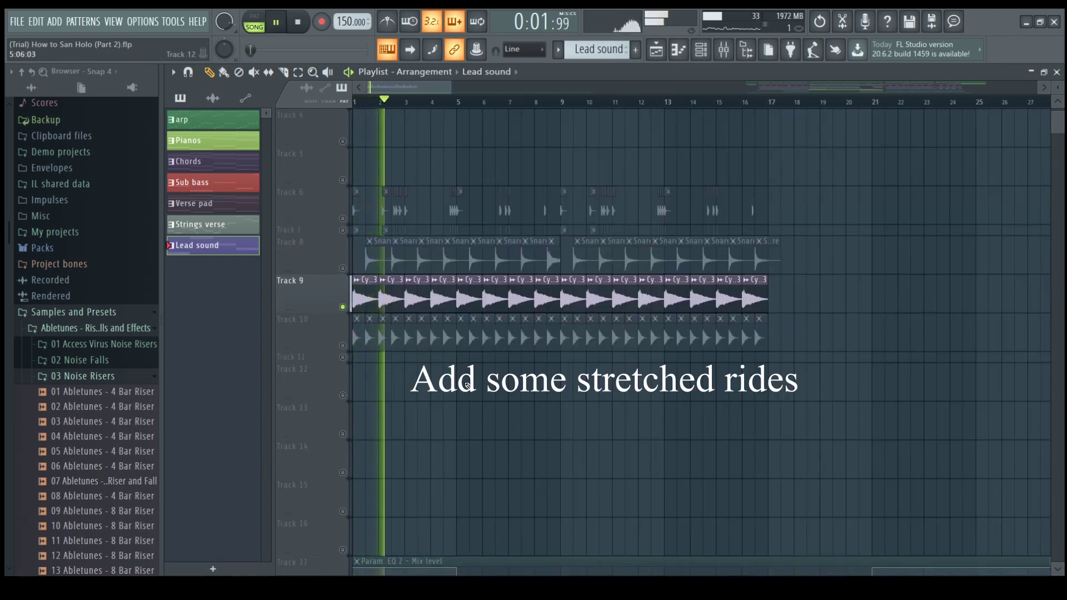
# - Audition the ride and crash clips in the playlist and the Drum fill clip on Track 14 before bar 5
pyautogui.scroll(-2, 468, 385)
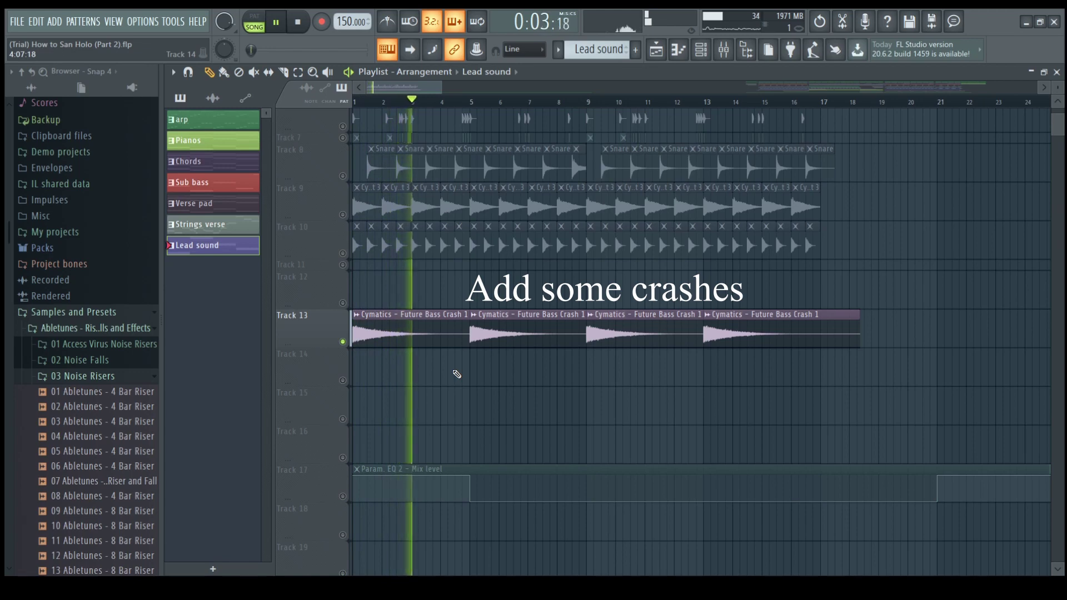
pyautogui.click(472, 103)
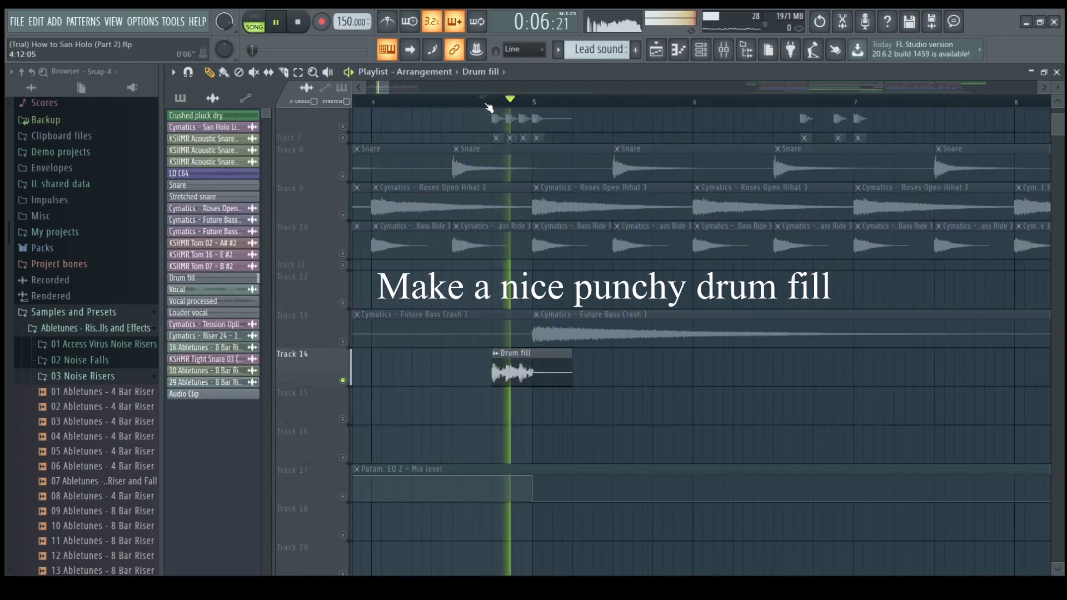
pyautogui.press('space')
pyautogui.press('space')
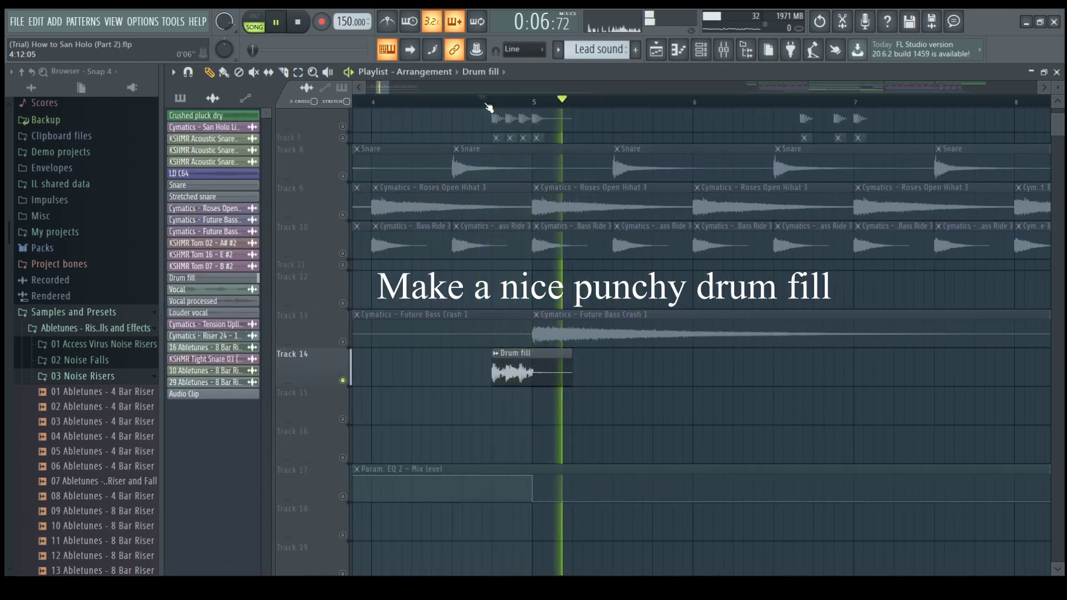
pyautogui.press('space')
pyautogui.press('space')
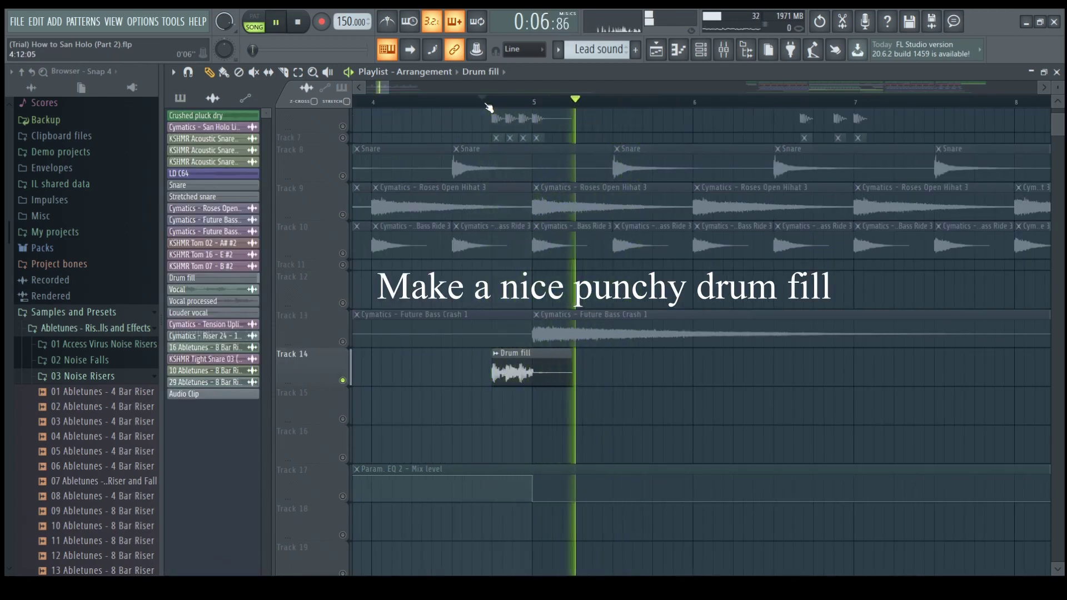
pyautogui.press('space')
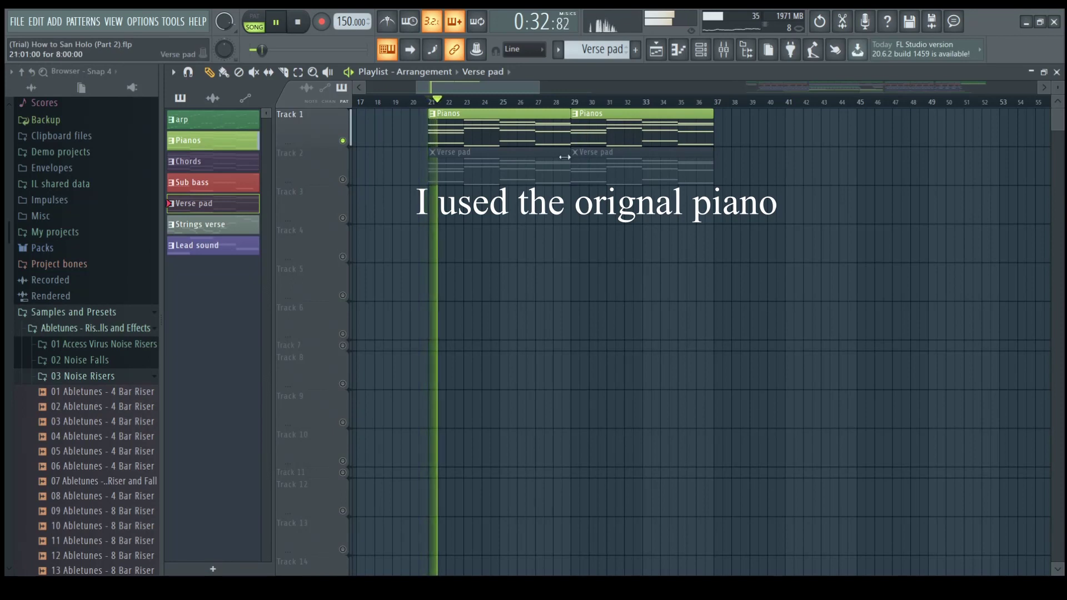
# - Solo the Verse pad track during playback and switch the Pianos track back on alongside it
pyautogui.rightClick(343, 179)
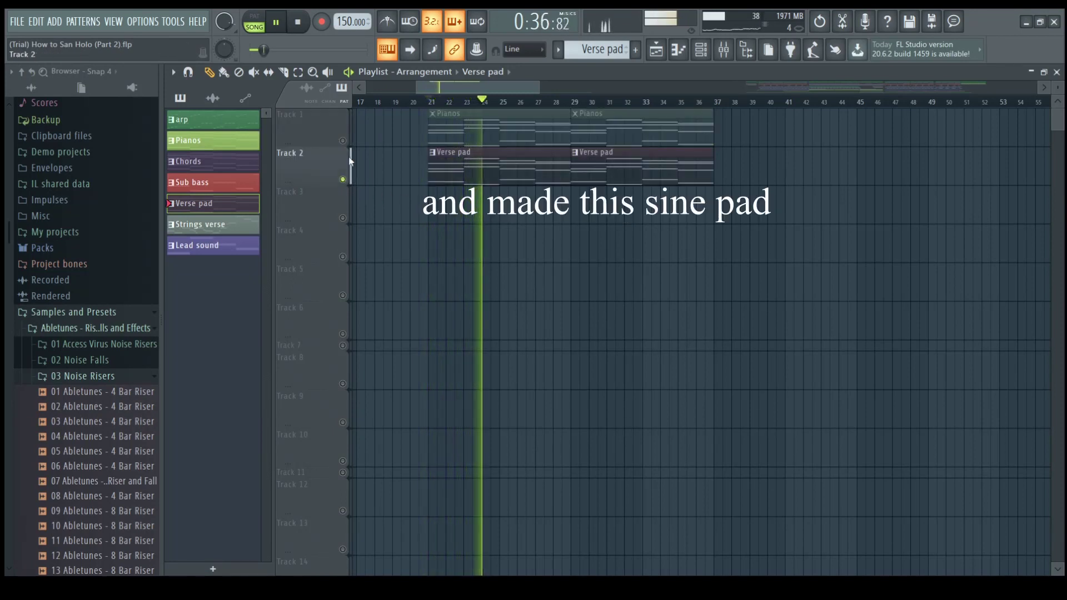
pyautogui.click(344, 141)
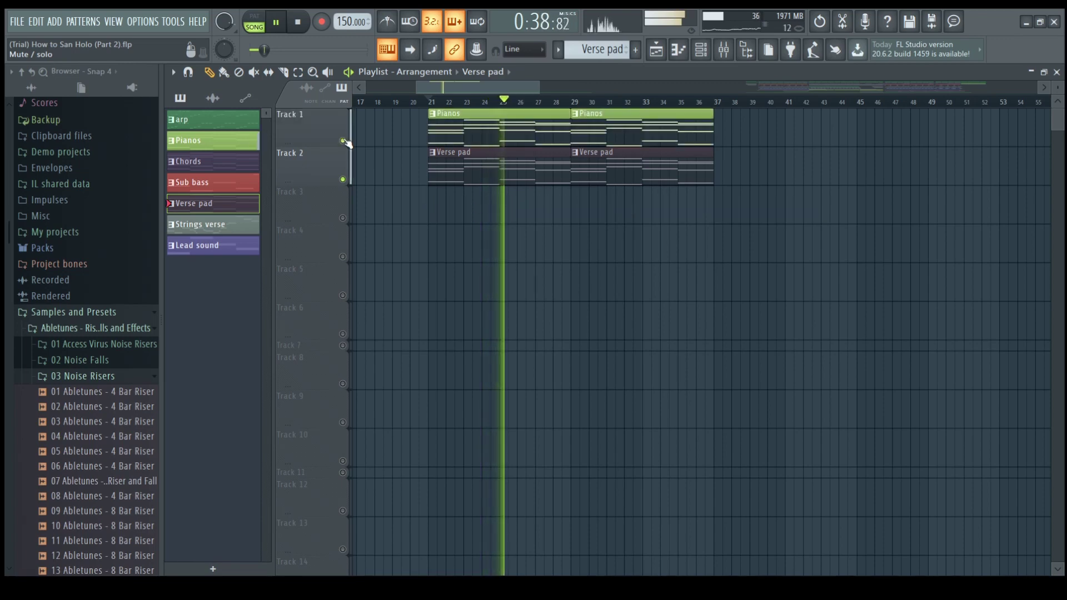
# - Inspect the Verse pad's notes in the piano roll and its Init Sylenth1 settings from the channel rack
pyautogui.doubleClick(477, 155)
pyautogui.click(703, 56)
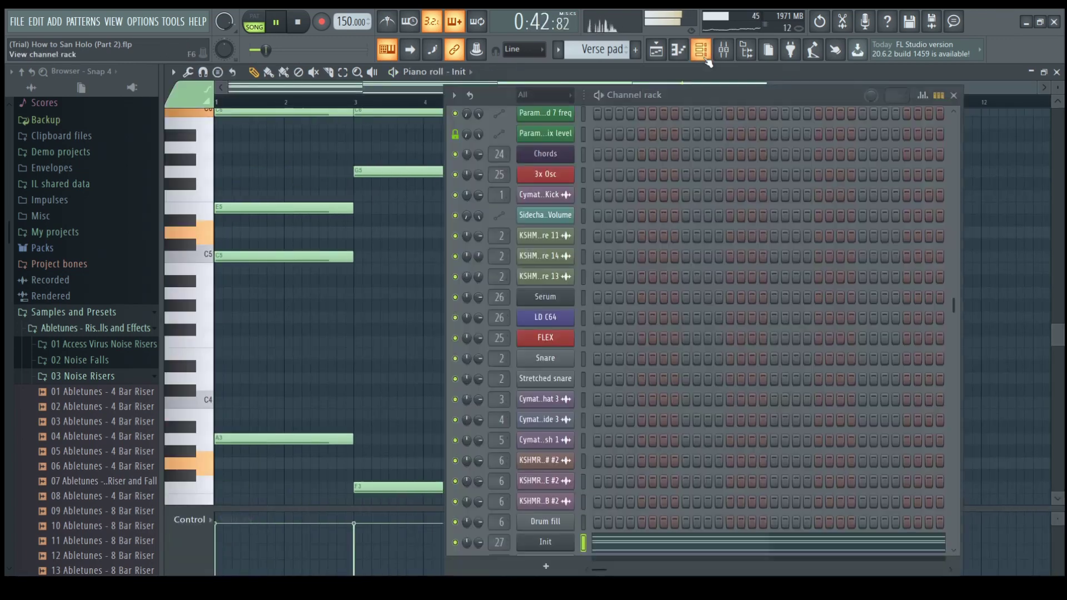
pyautogui.scroll(-5, 646, 239)
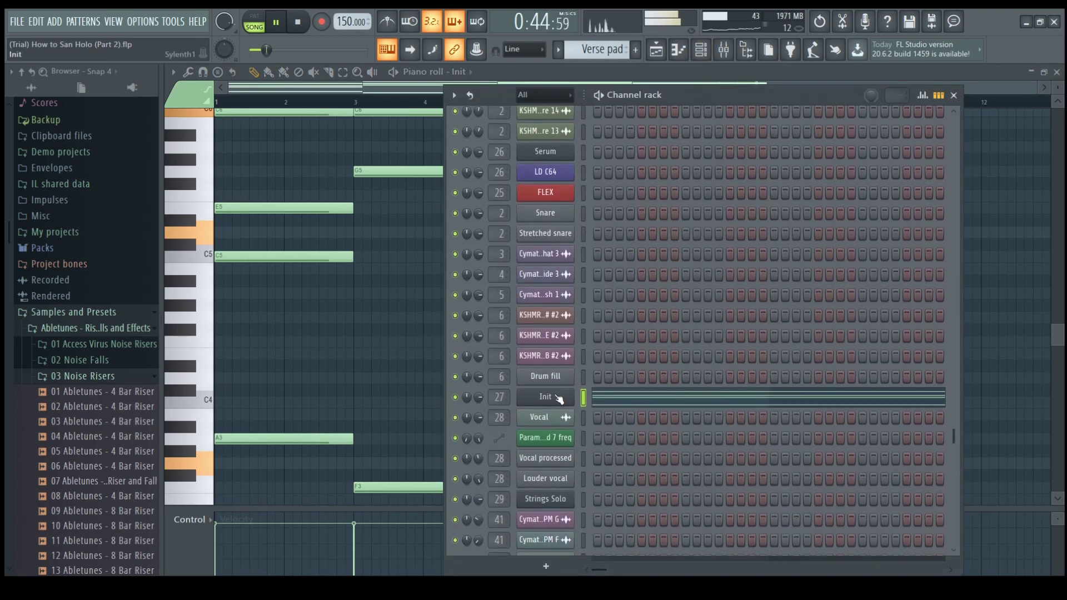
pyautogui.click(557, 397)
pyautogui.moveTo(502, 160); pyautogui.dragTo(541, 108)
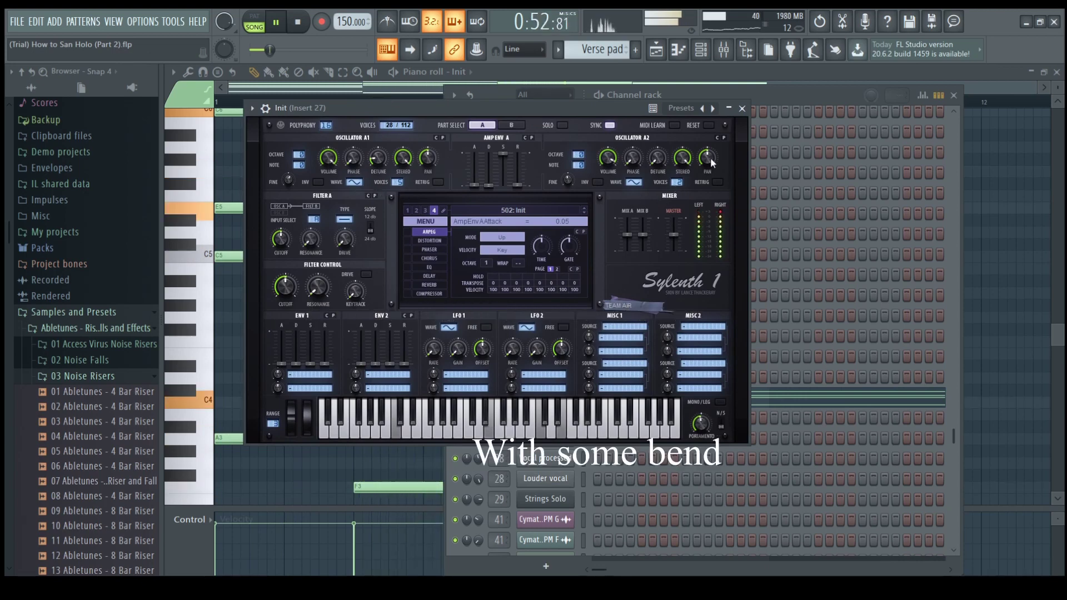
pyautogui.click(742, 109)
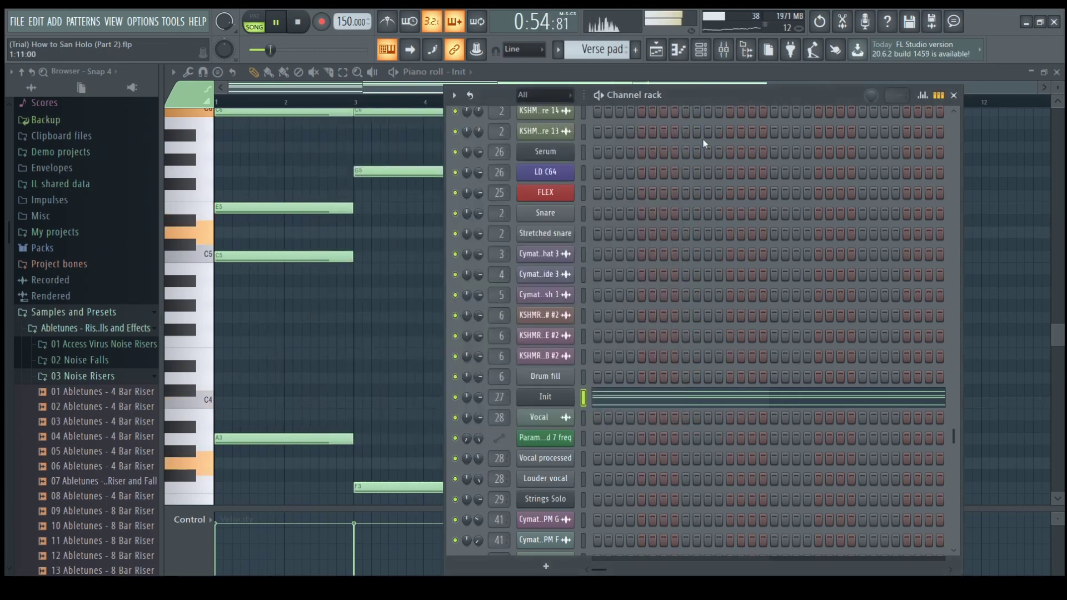
pyautogui.scroll(-5, 696, 362)
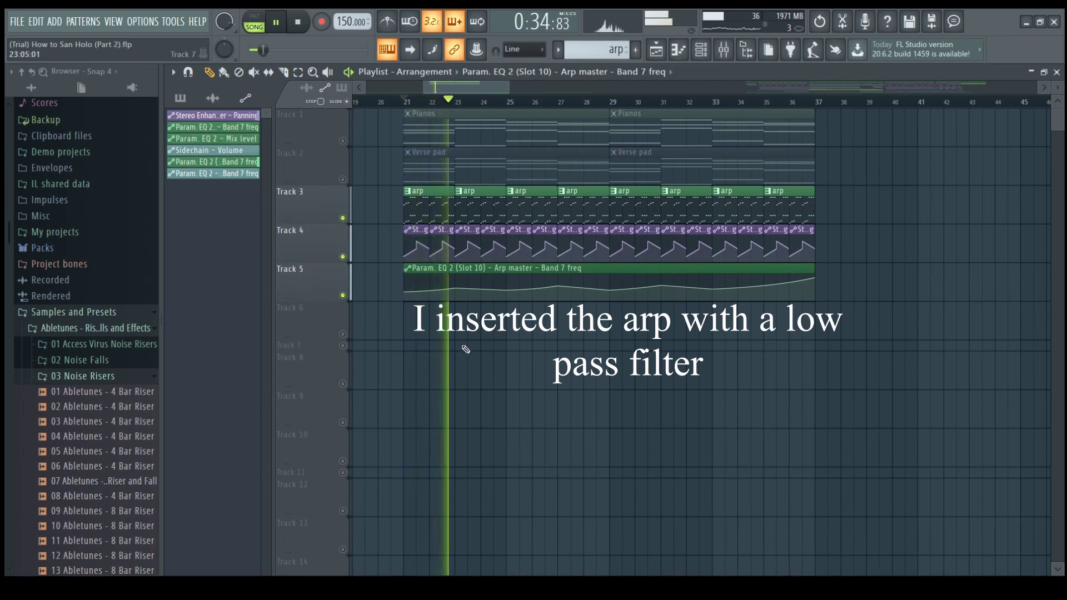
# - Unmute the Verse pad and Pianos tracks to hear them together with the low-pass-filtered arp
pyautogui.click(342, 179)
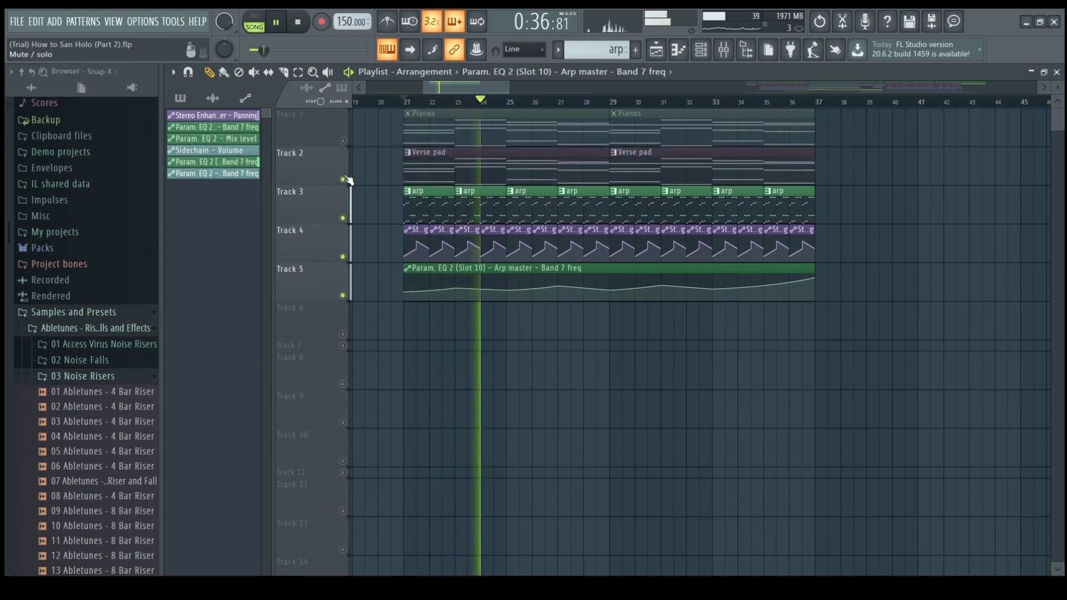
pyautogui.click(343, 141)
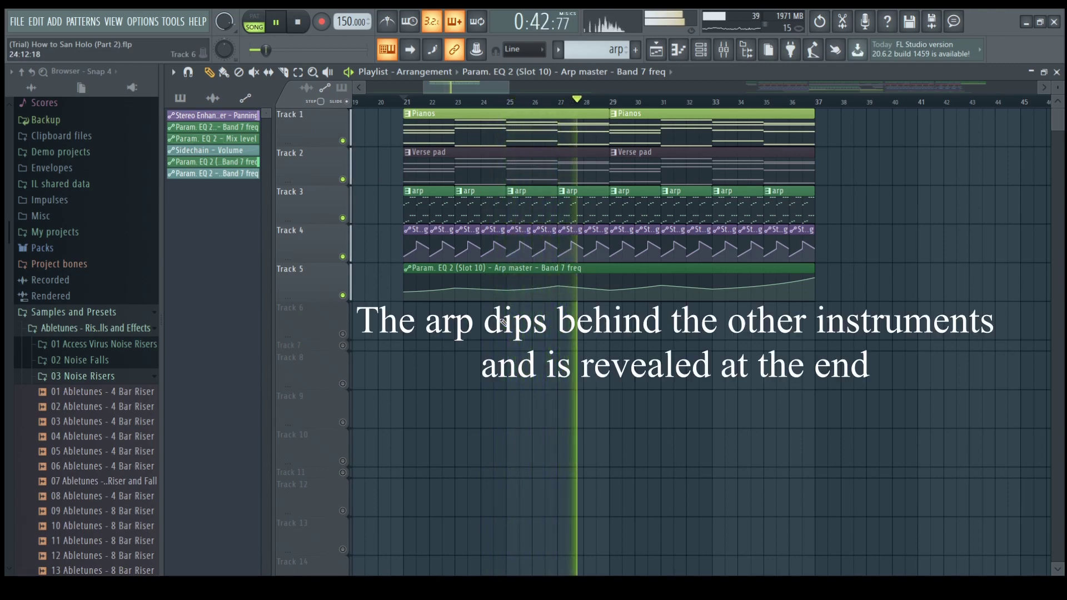
pyautogui.press('space')
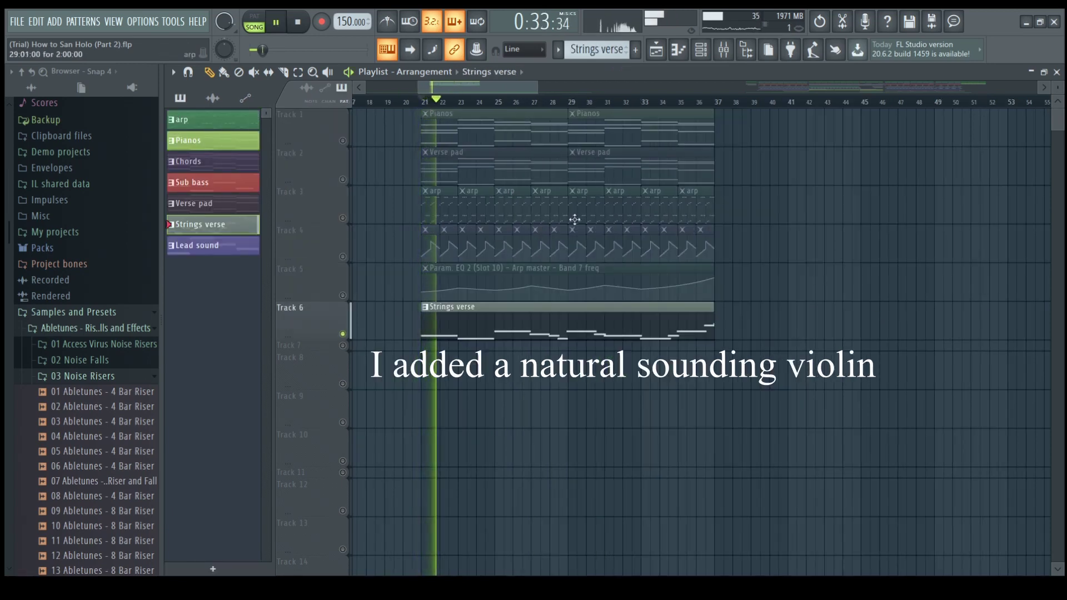
# - Examine the full violin melody of the Strings verse clip on Track 6 in the piano roll
pyautogui.scroll(-1, 515, 309)
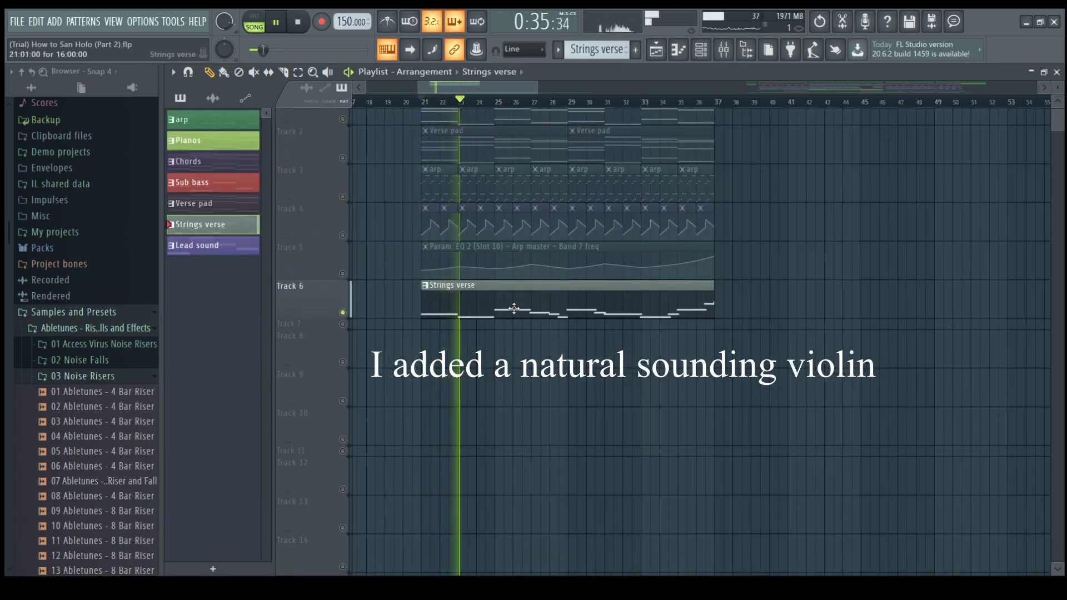
pyautogui.scroll(-1, 514, 309)
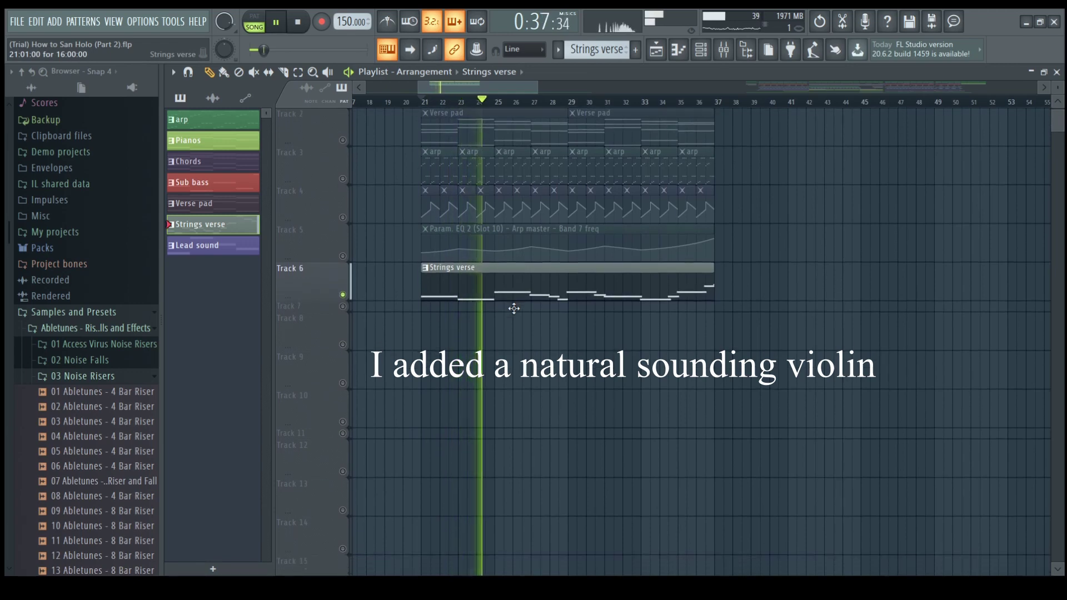
pyautogui.doubleClick(549, 286)
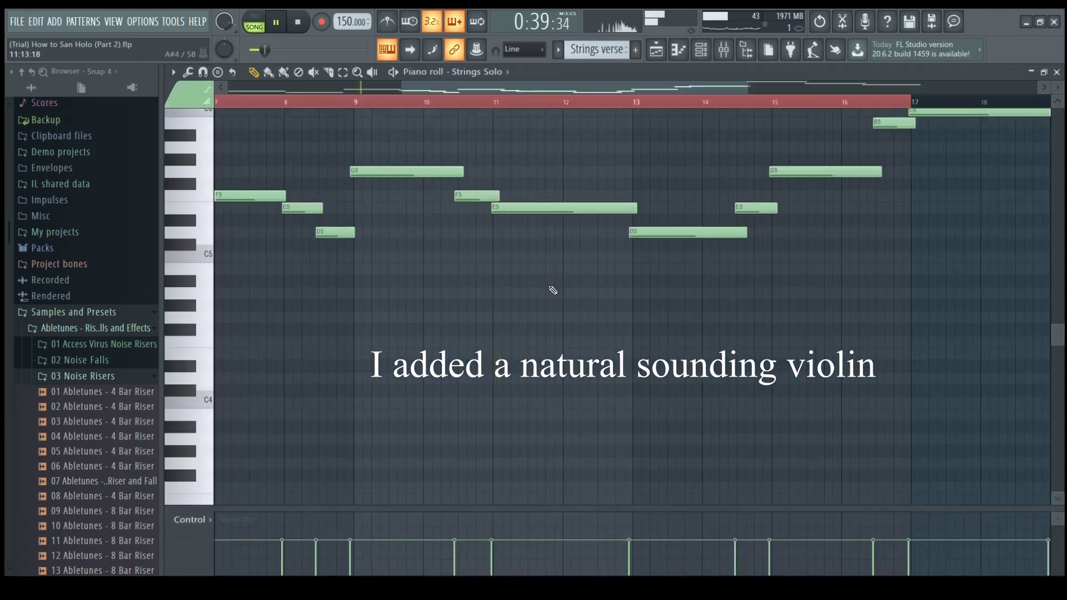
pyautogui.scroll(-4, 646, 309)
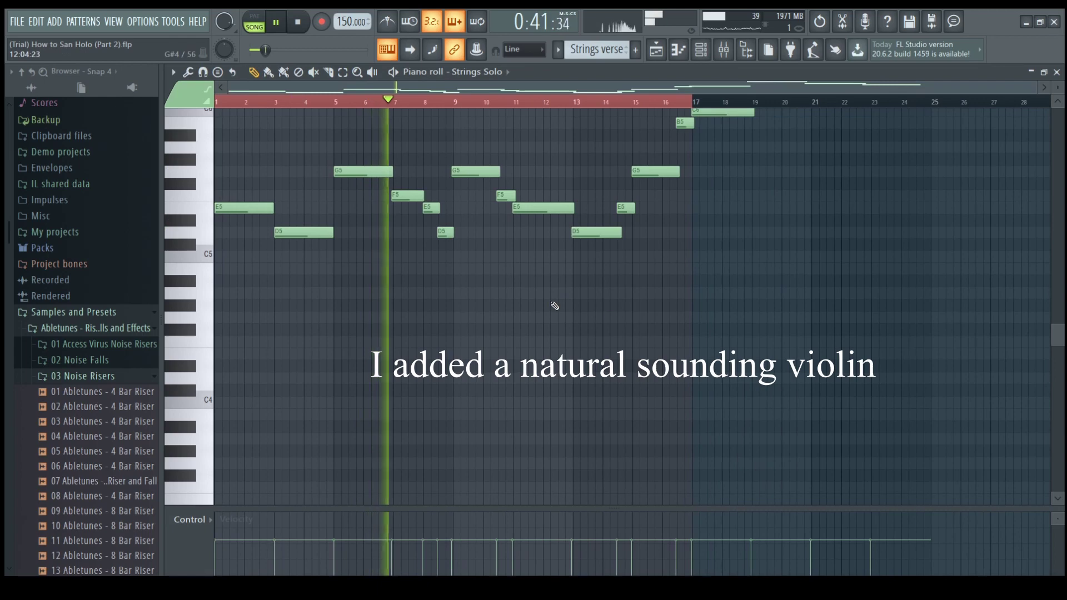
pyautogui.scroll(1, 554, 305)
pyautogui.scroll(1, 554, 306)
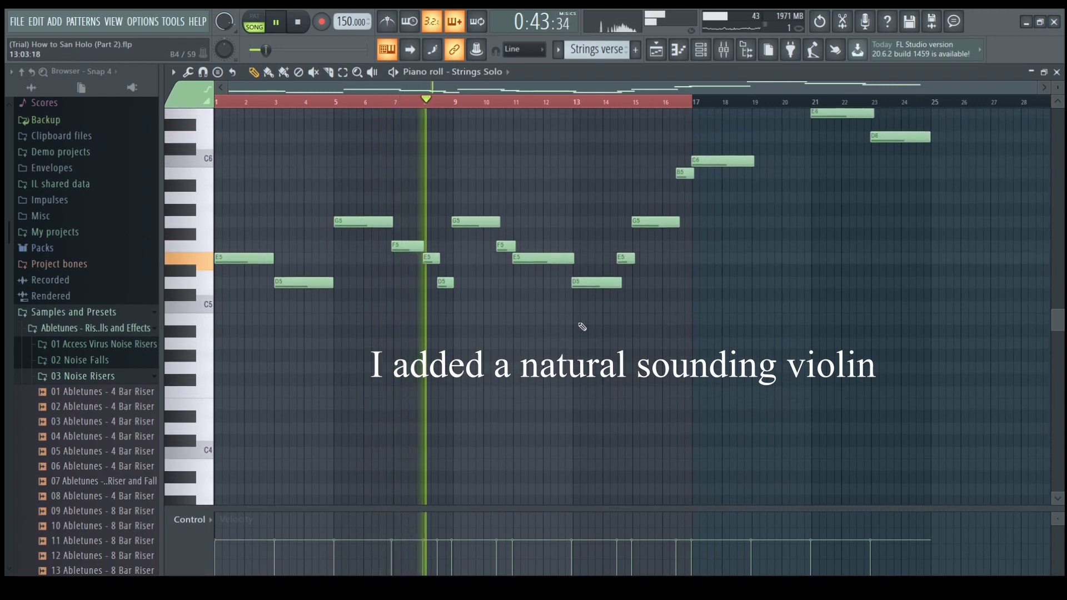
pyautogui.scroll(1, 582, 327)
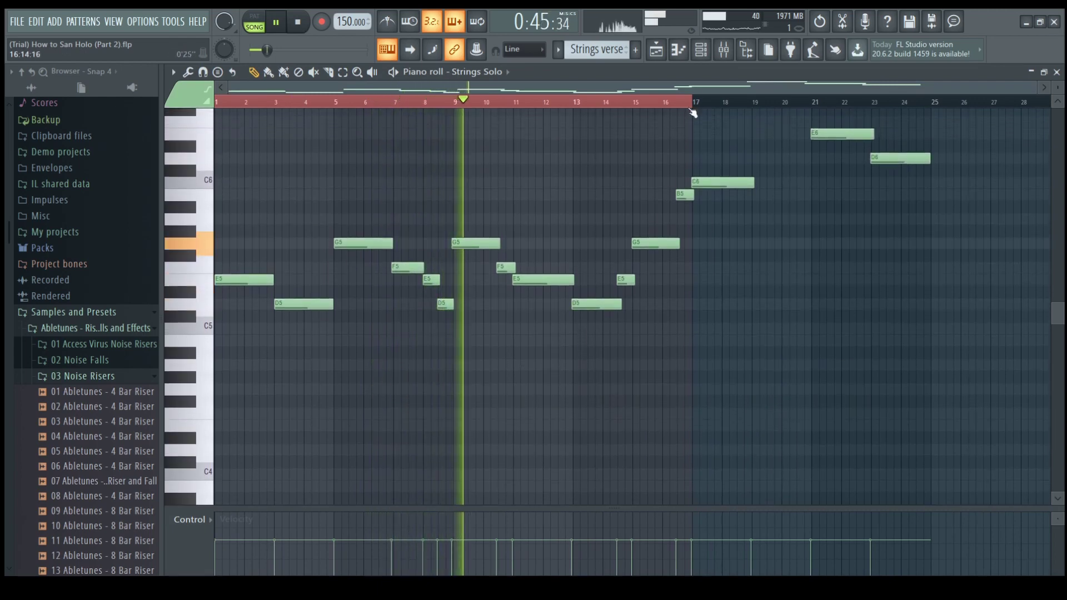
# - Inspect the Strings Solo channel's DirectWave instrument from the channel rack
pyautogui.click(704, 60)
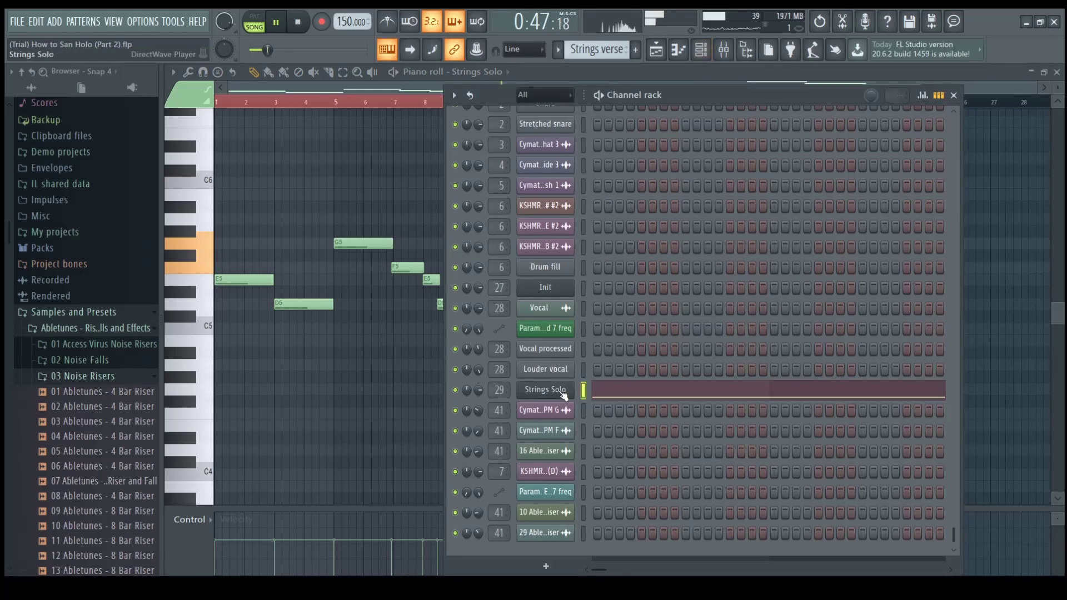
pyautogui.click(563, 392)
pyautogui.moveTo(524, 229); pyautogui.dragTo(479, 104)
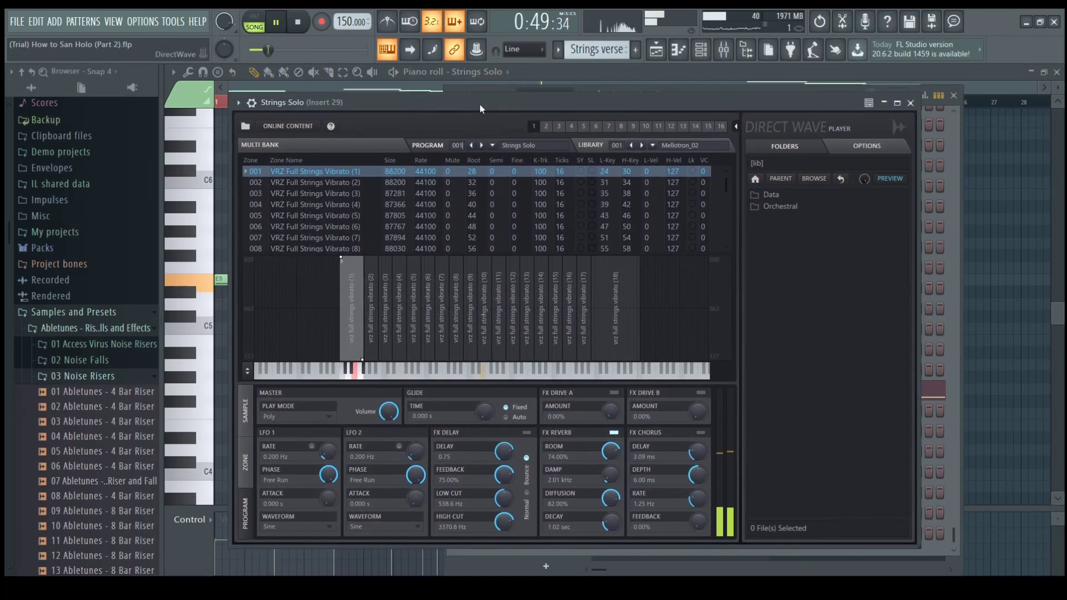
# - Browse the stock packs to the Orchestral instruments folder to locate the Strings Solo preset
pyautogui.click(45, 255)
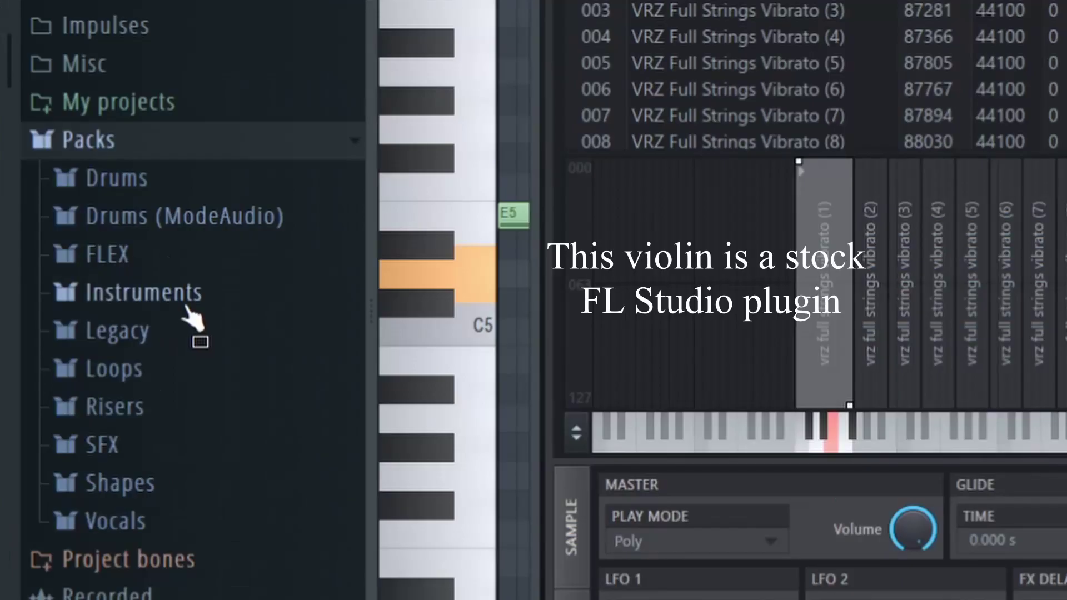
pyautogui.click(83, 317)
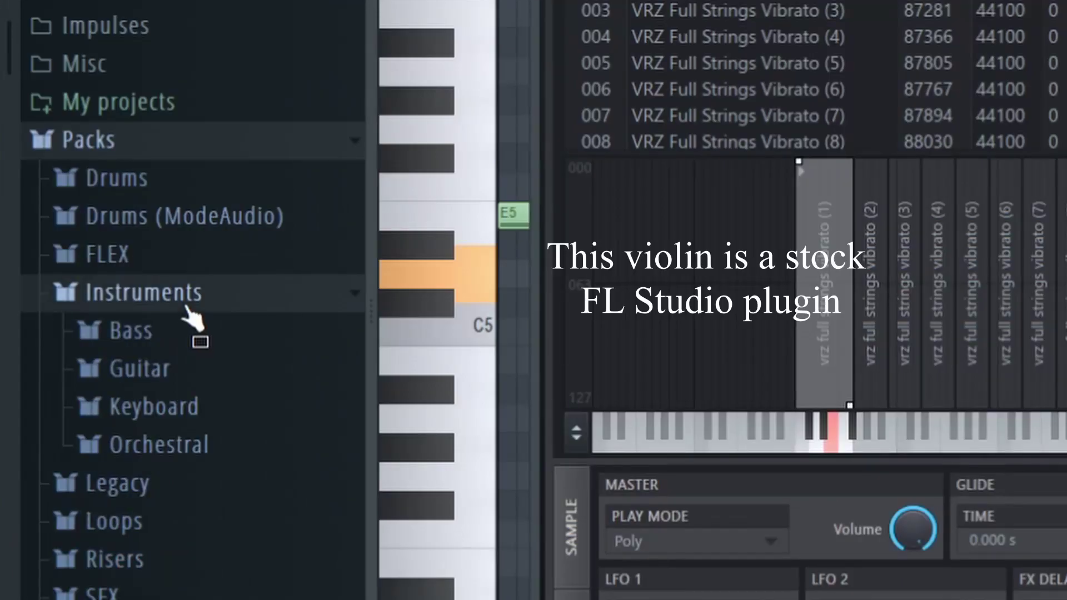
pyautogui.scroll(-1, 87, 321)
pyautogui.click(177, 369)
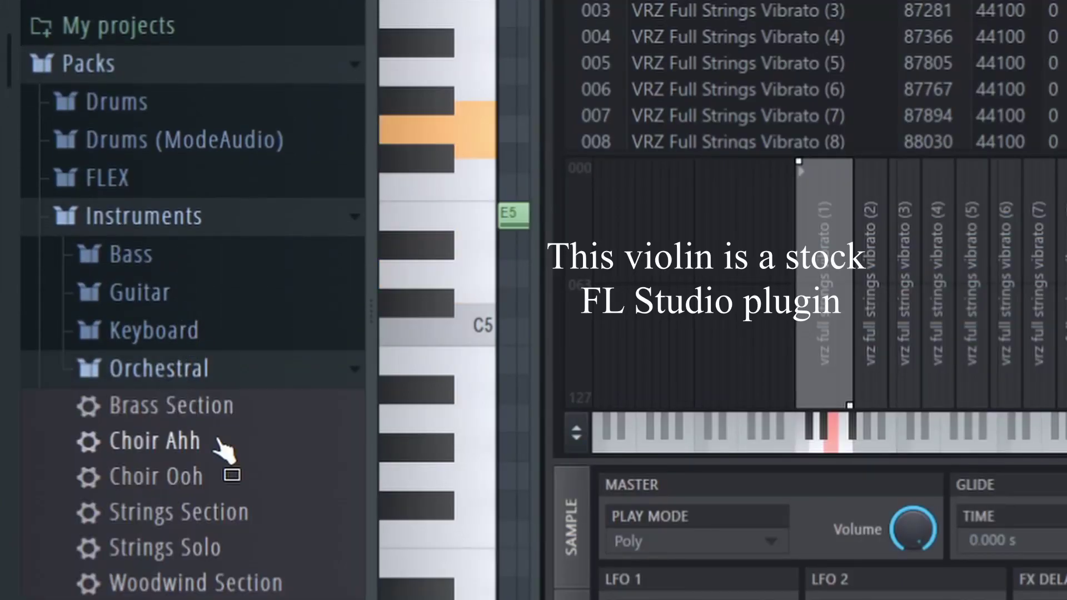
pyautogui.scroll(-3, 218, 440)
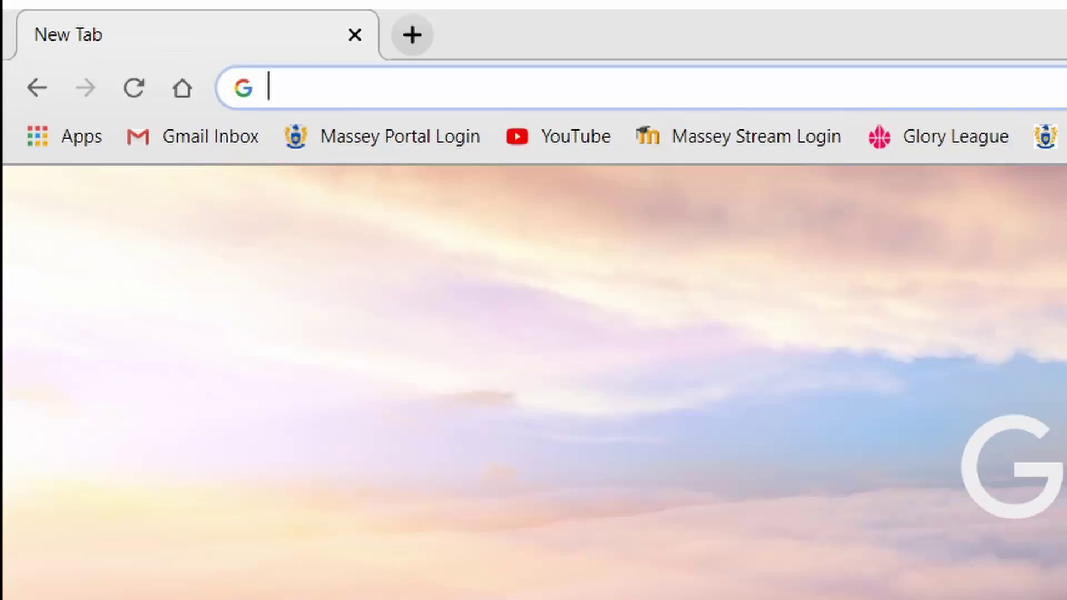
# - Switch to Chrome, search for "song lyric generator", and start a Line By Line song inspired by the word "vibrant"
pyautogui.write('song lyric generator')
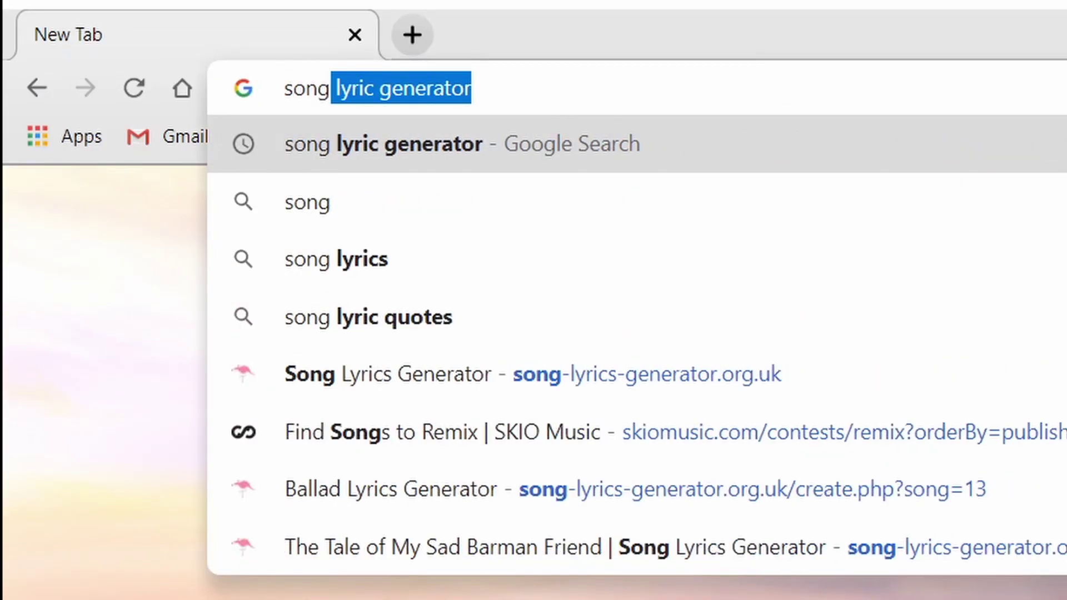
pyautogui.press('Return')
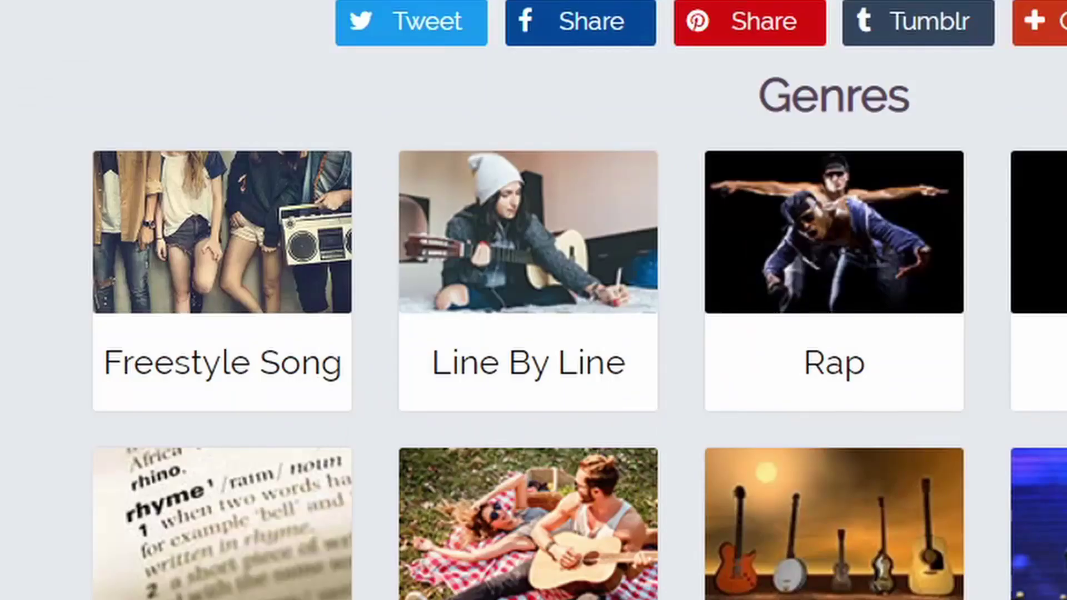
pyautogui.click(566, 314)
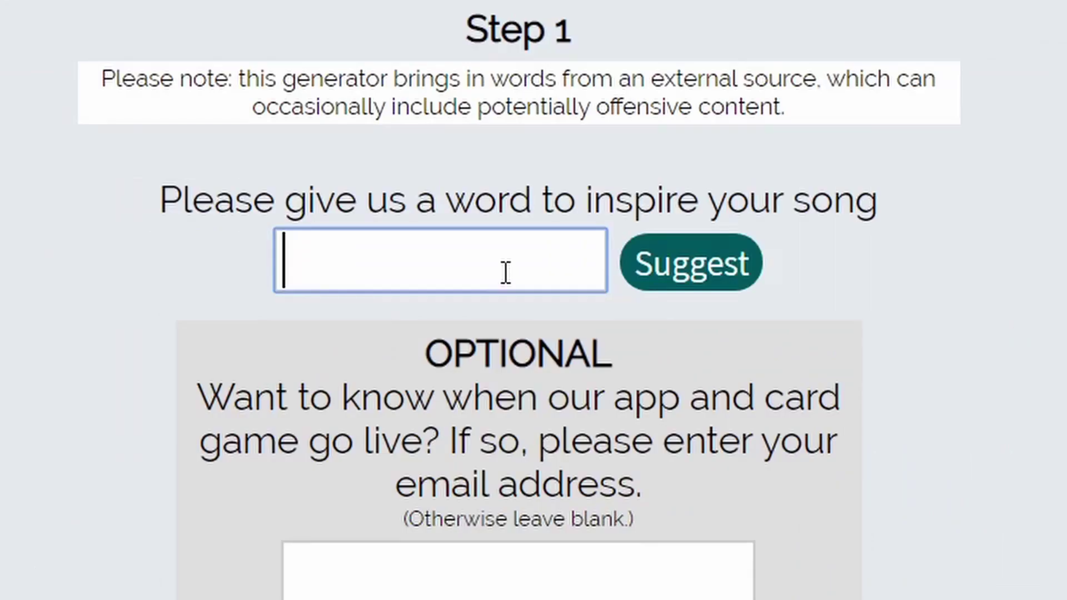
pyautogui.write('vibran')
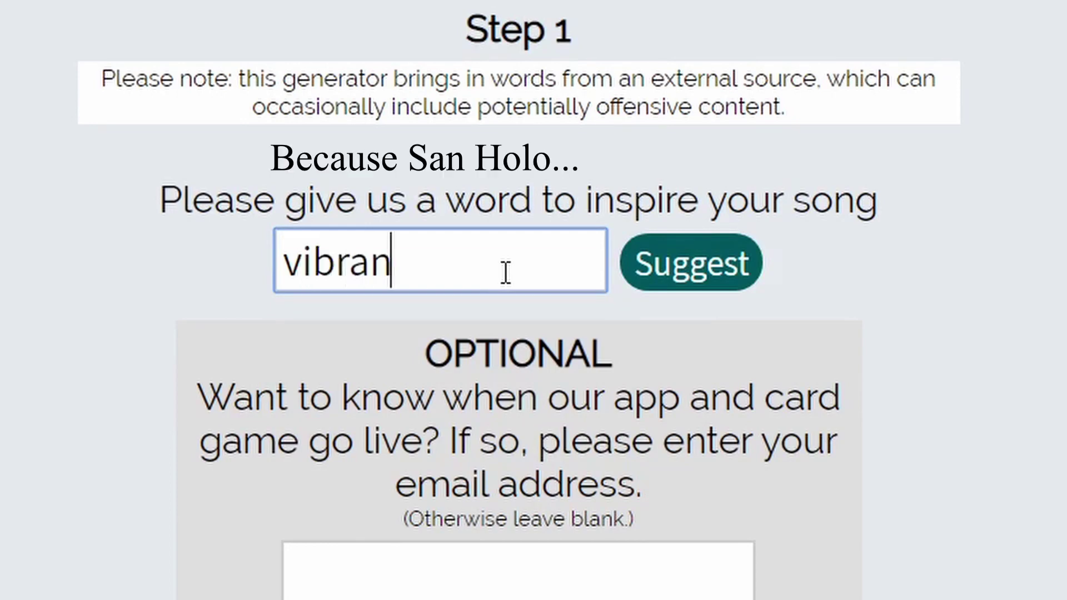
pyautogui.write('t')
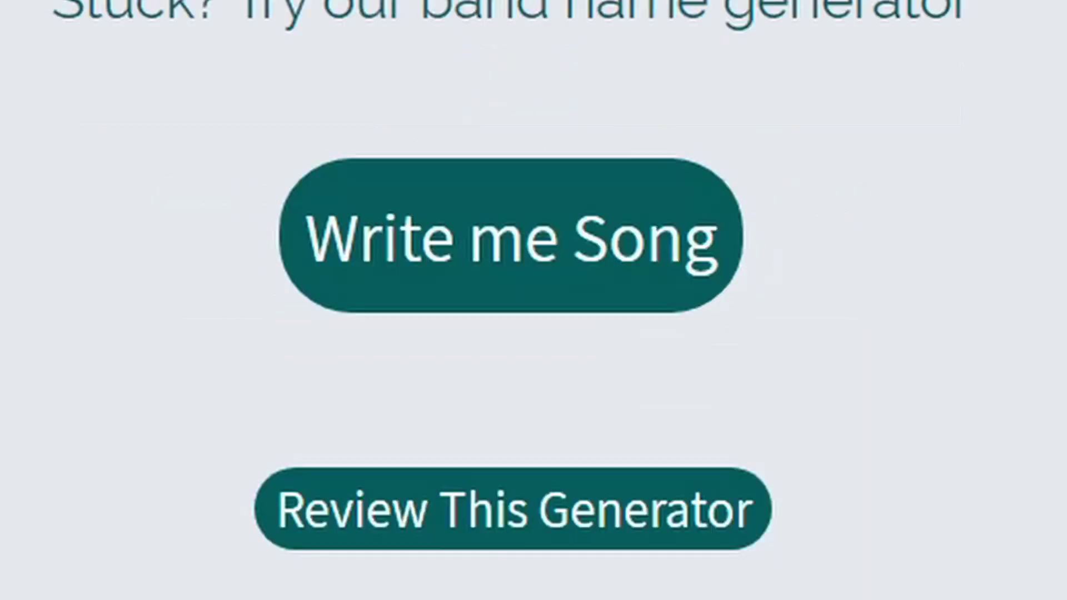
pyautogui.click(622, 252)
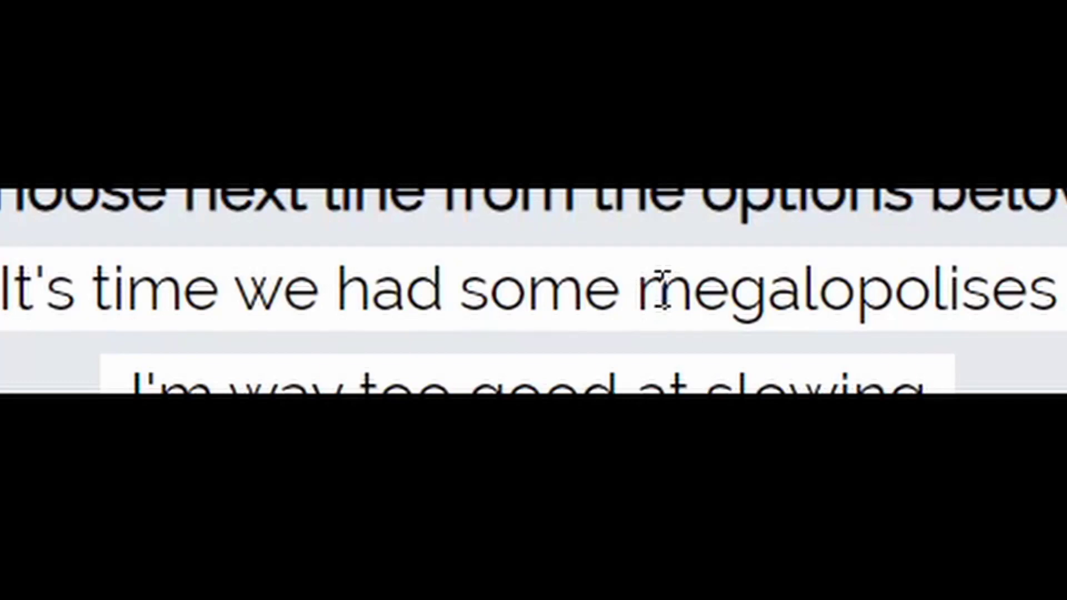
# - Highlight the suggested lyric lines "It's time we had some megalopolises" and "Parmesan thoughts"
pyautogui.moveTo(16, 283); pyautogui.dragTo(1002, 284)
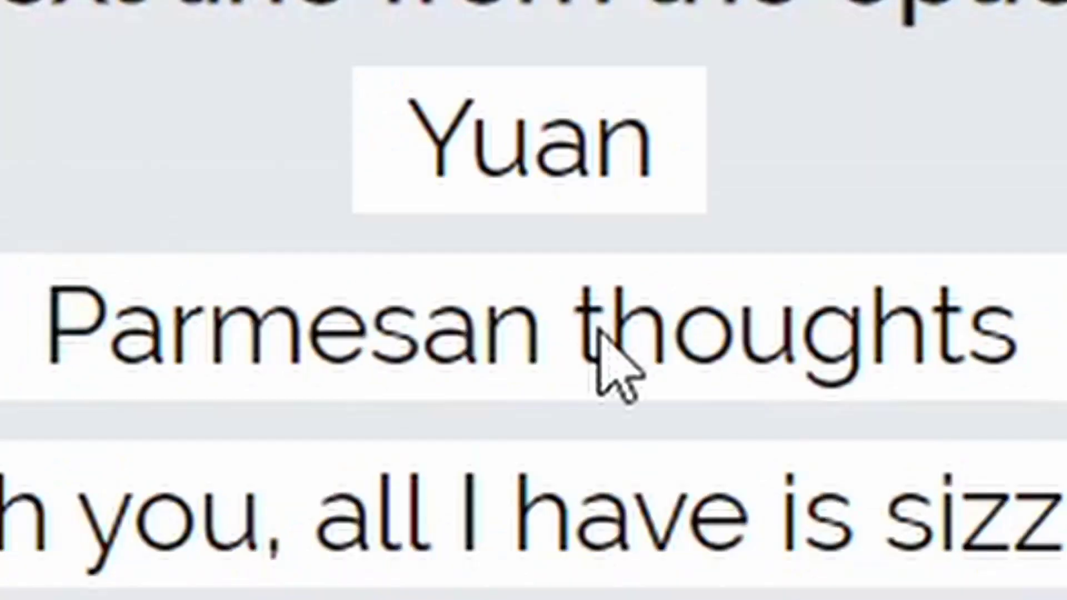
pyautogui.moveTo(43, 327); pyautogui.dragTo(996, 329)
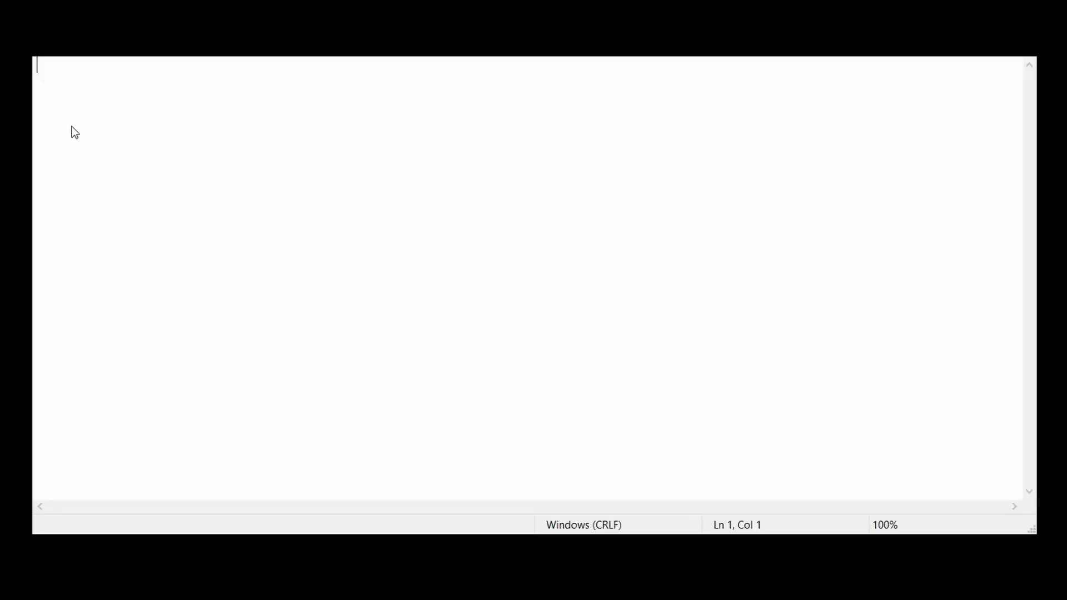
# - Write the song's own lyrics in a blank text document, starting with "Booming at night" and "I'm soaring 'til dawn"
pyautogui.write("Booming at night I'm soaring 'til dawn Will you hold me tight and not go brisking")
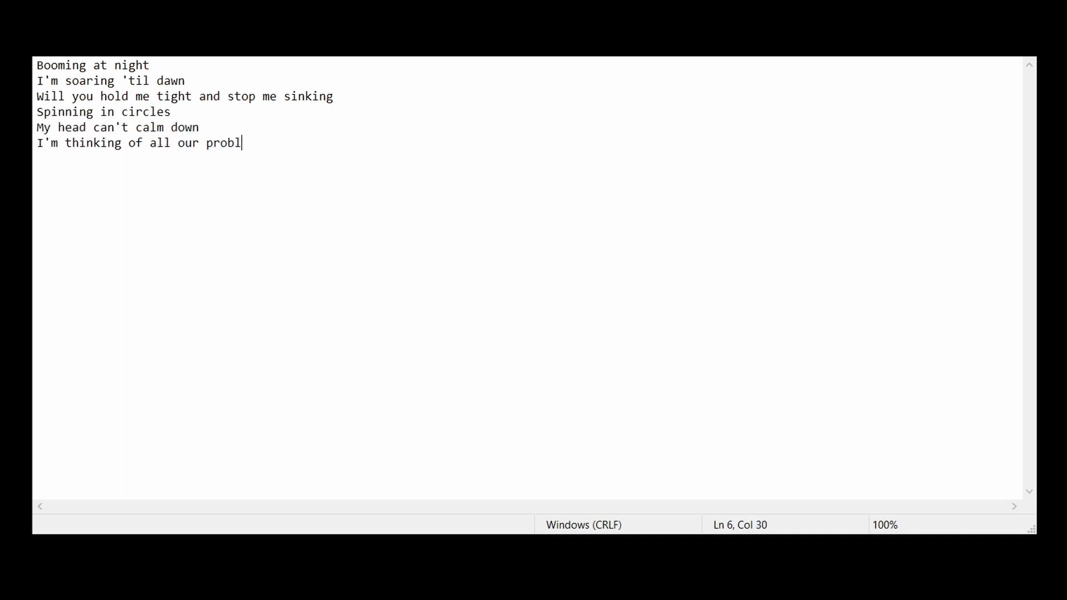
pyautogui.write("Hold on to me I'm beginning to drown Don't let me go I'll be lost to you now Get in my head and tell me I'm alright Coz all I can think of is you")
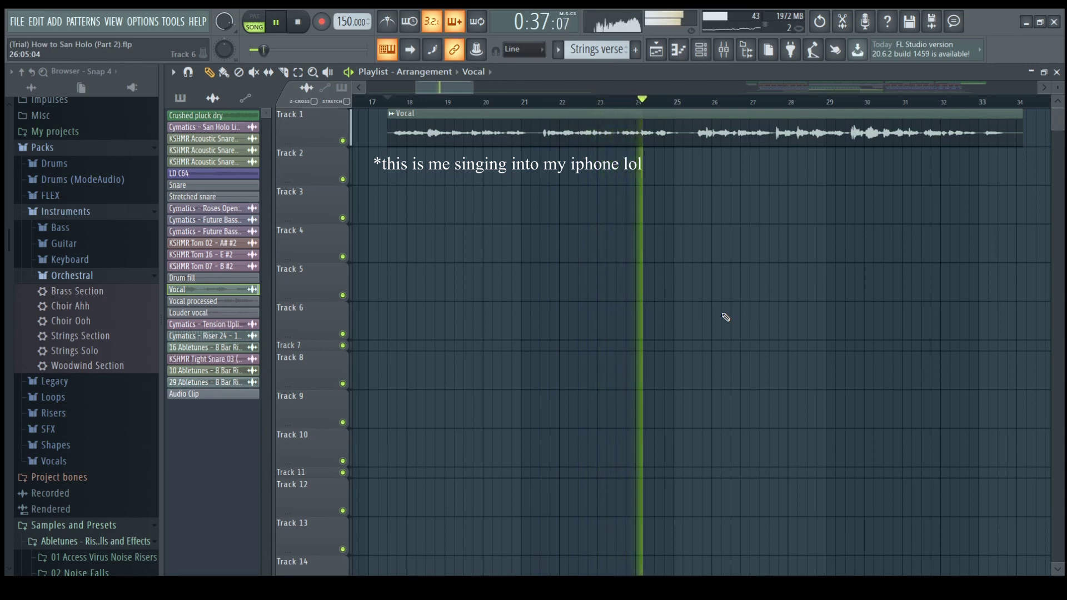
# - Switch to FL Studio and play the vocal through Manipulator on the Vocals insert, sweeping the formant and returning it to -8.00
pyautogui.press('space')
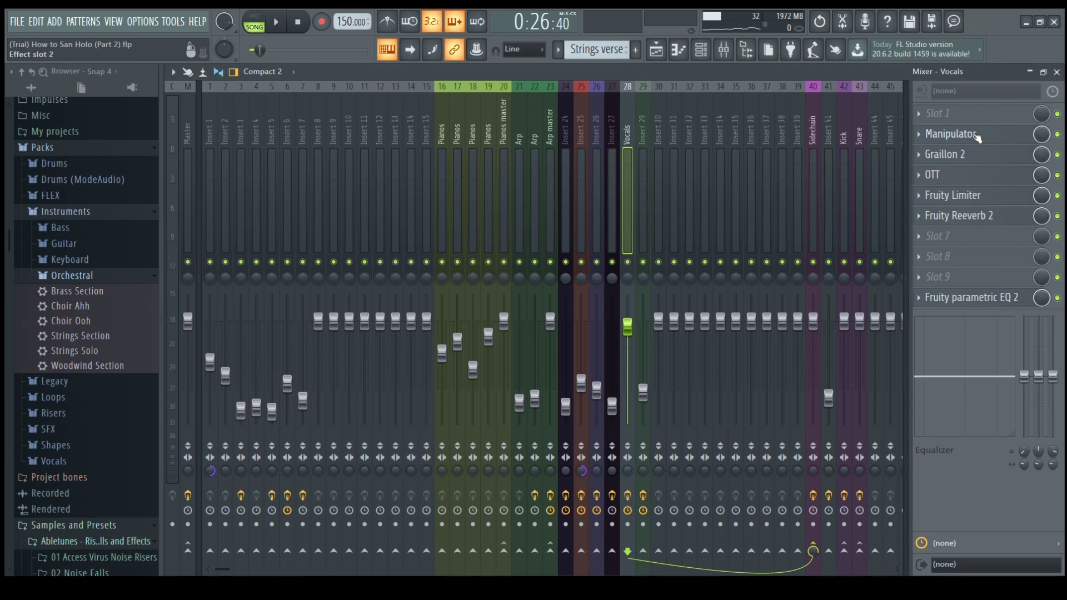
pyautogui.click(976, 135)
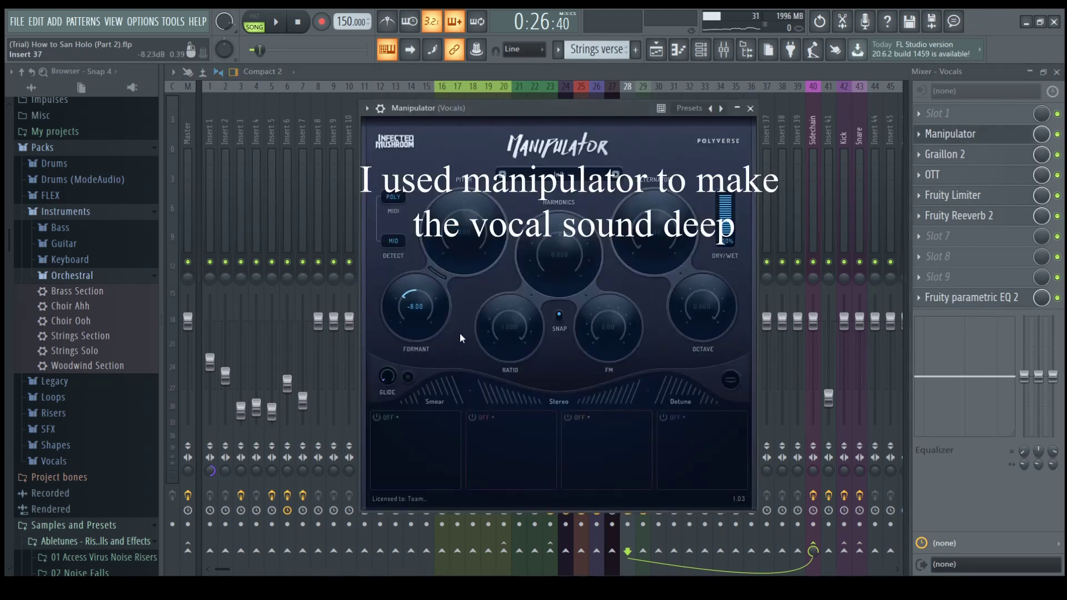
pyautogui.press('space')
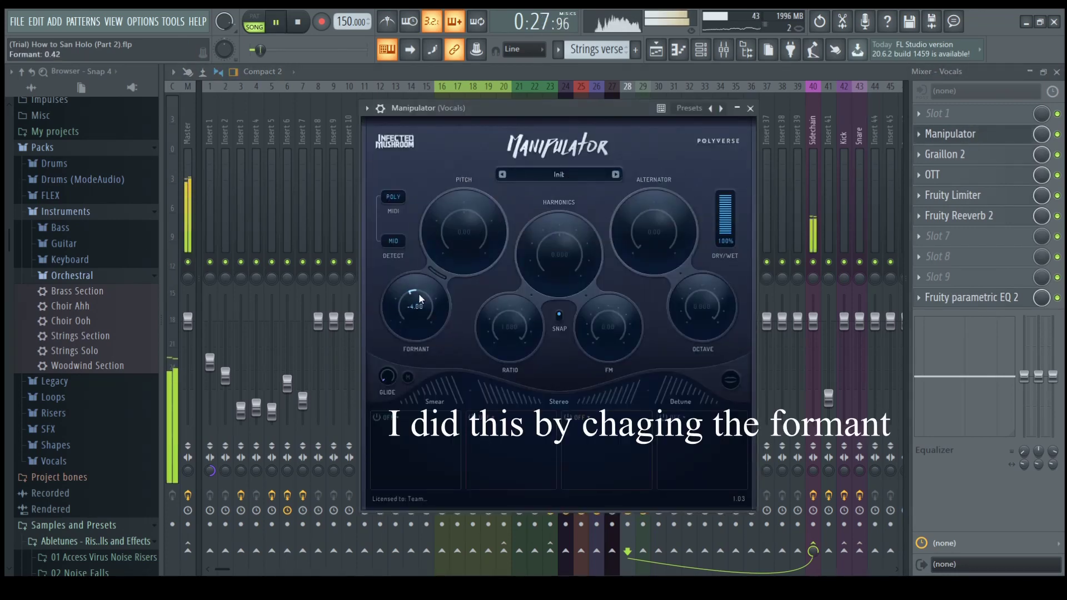
pyautogui.moveTo(428, 270)
pyautogui.mouseDown()
pyautogui.moveTo(439, 261)
pyautogui.moveTo(436, 277)
pyautogui.mouseUp()
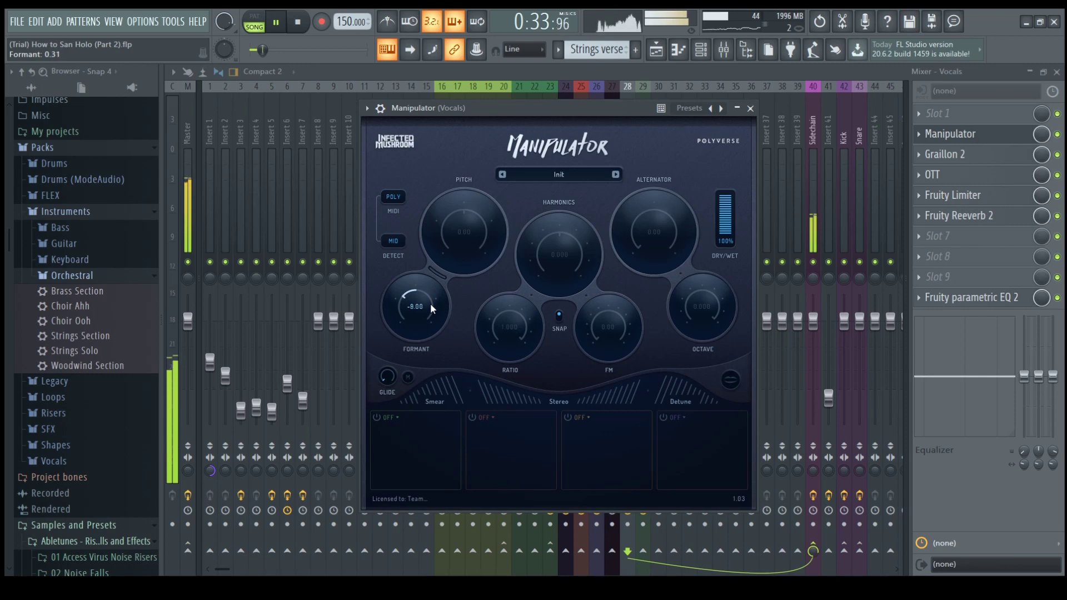
pyautogui.click(750, 109)
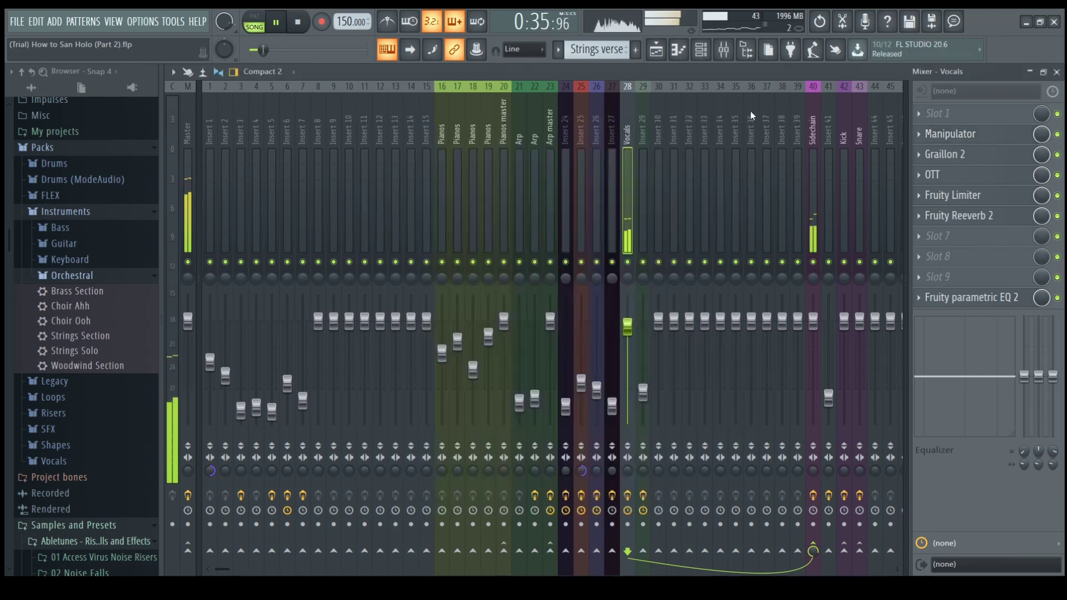
# - Inspect the Graillon 2, OTT and Fruity Limiter settings on the Vocals insert during playback
pyautogui.click(975, 155)
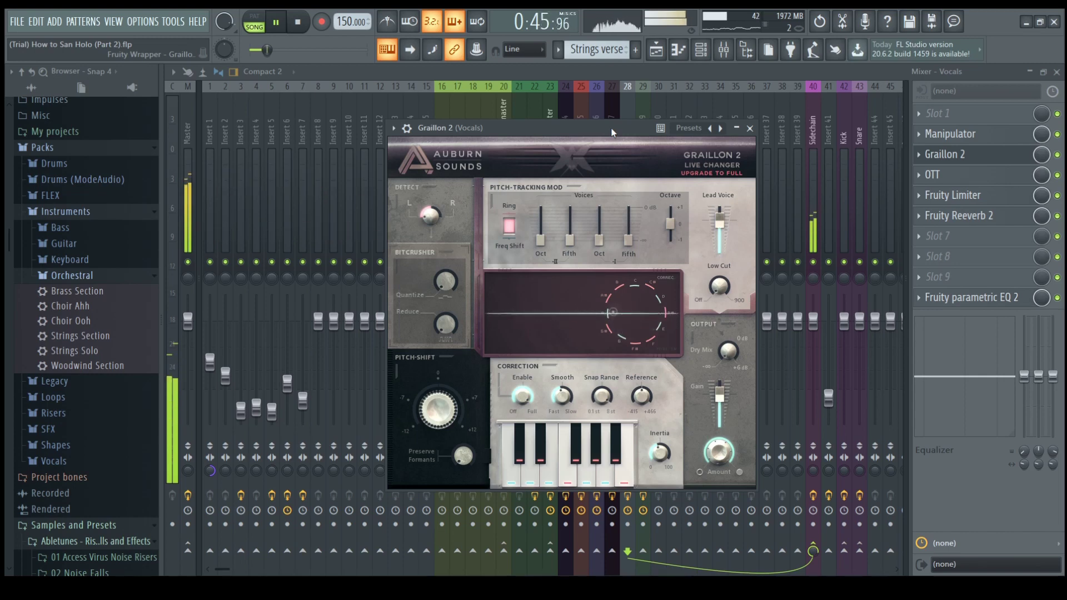
pyautogui.click(750, 128)
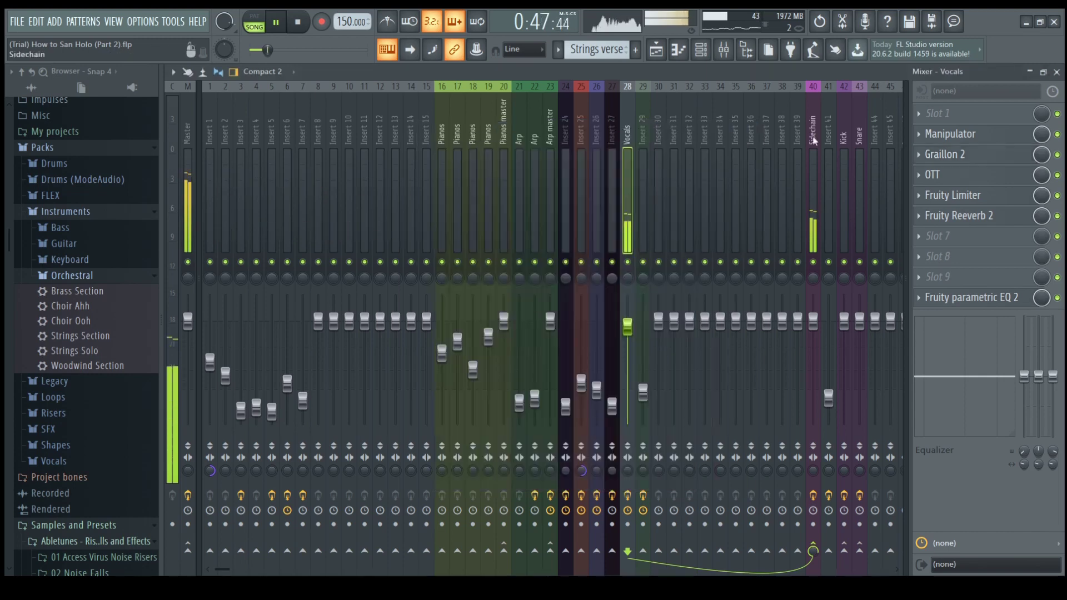
pyautogui.click(950, 177)
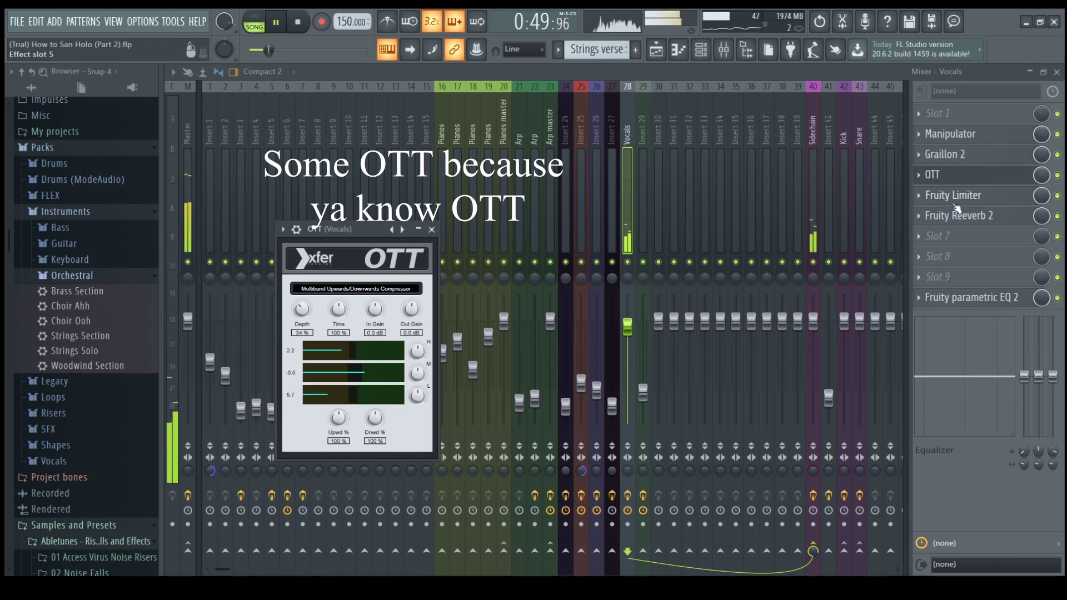
pyautogui.click(982, 198)
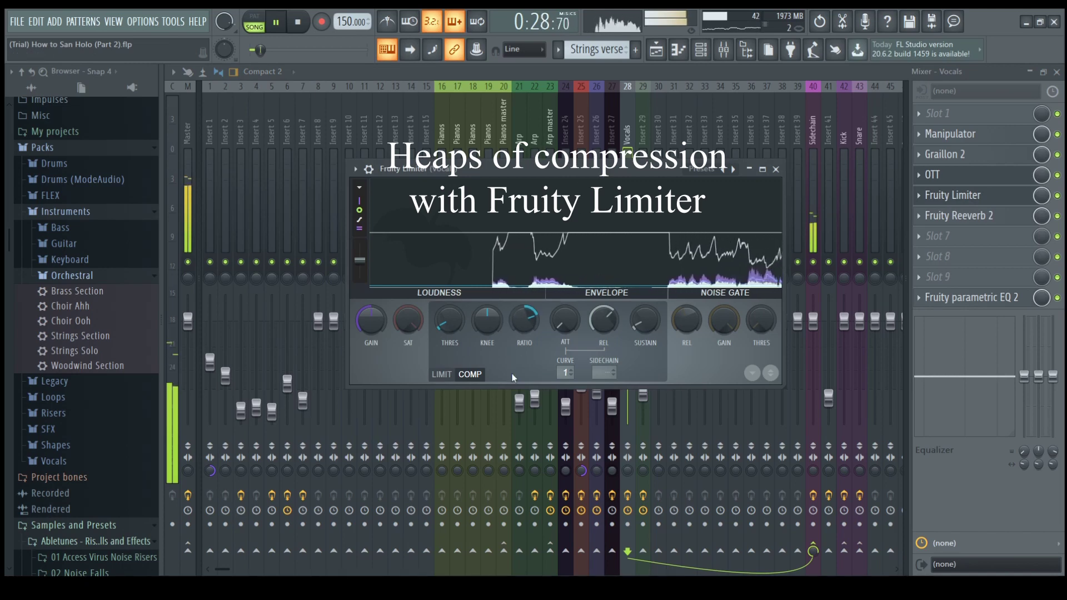
pyautogui.click(777, 175)
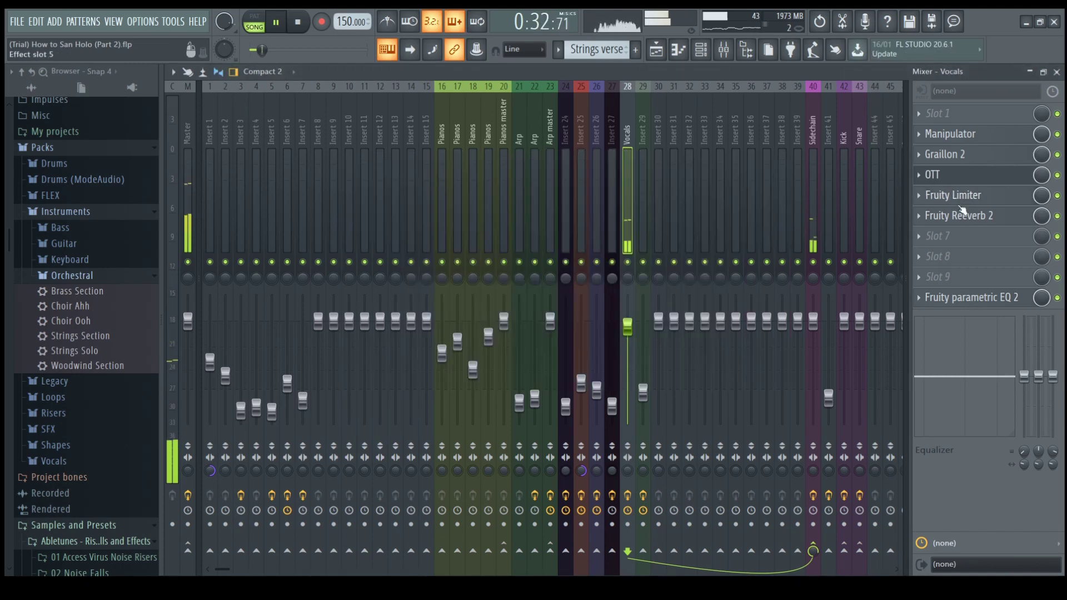
# - Review the Fruity Reeverb 2 and Fruity Parametric EQ 2 settings on the Vocals insert
pyautogui.click(963, 217)
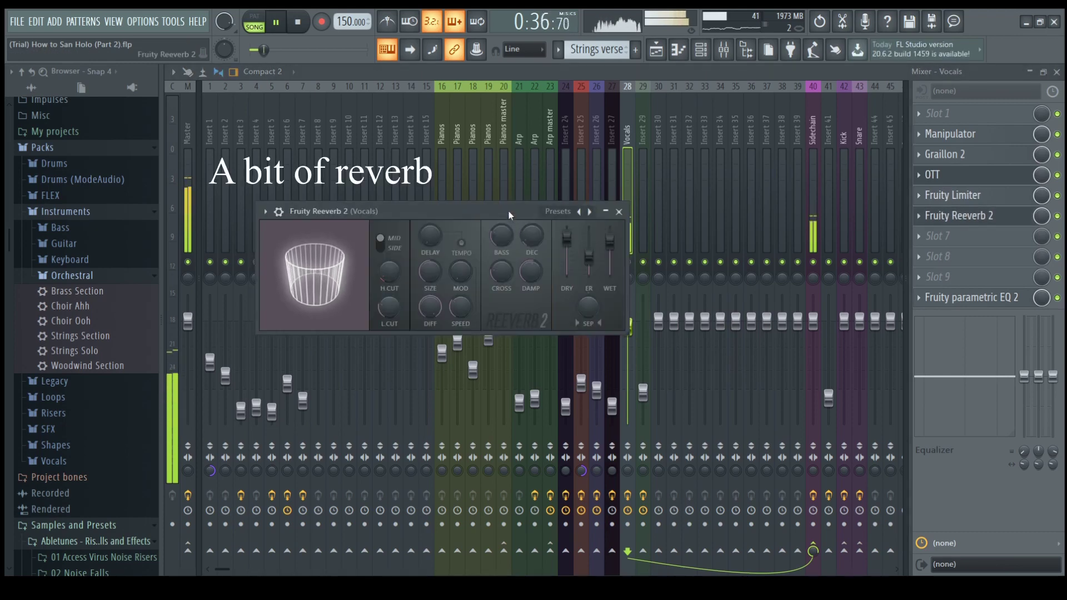
pyautogui.click(618, 211)
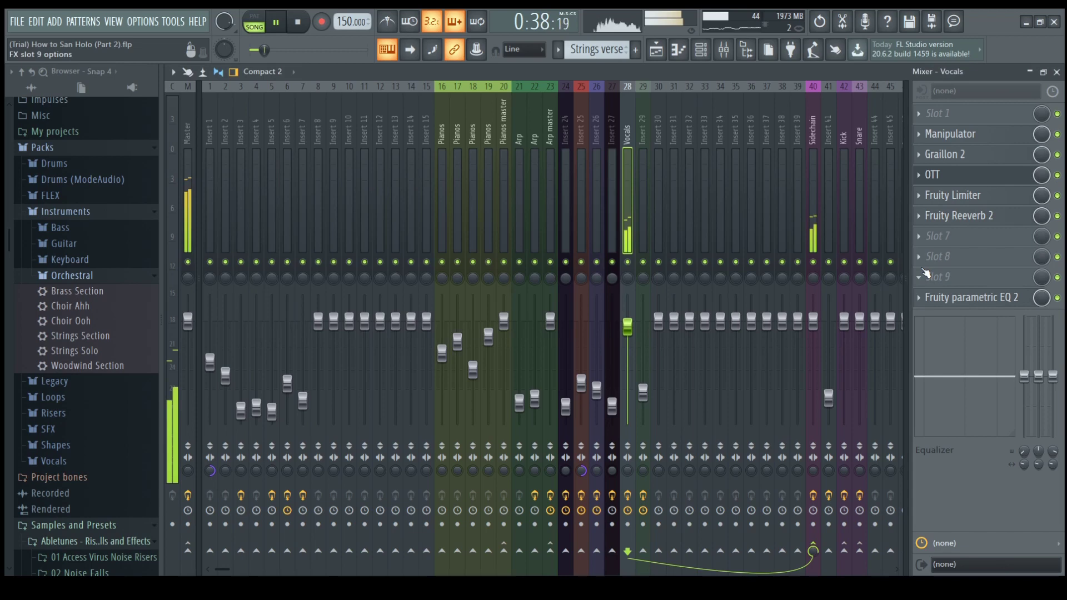
pyautogui.click(976, 299)
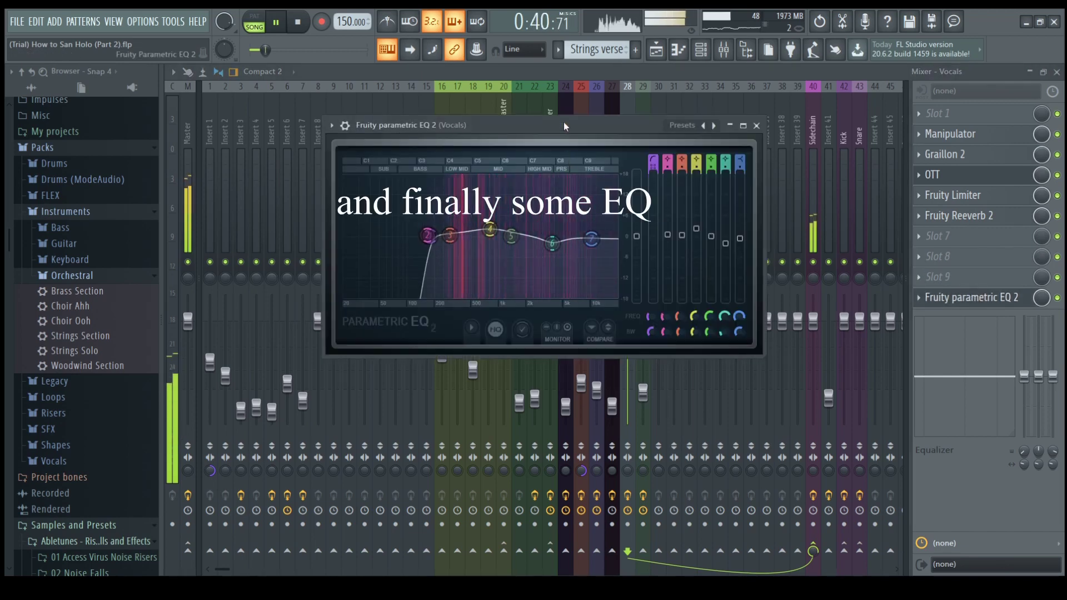
pyautogui.click(756, 126)
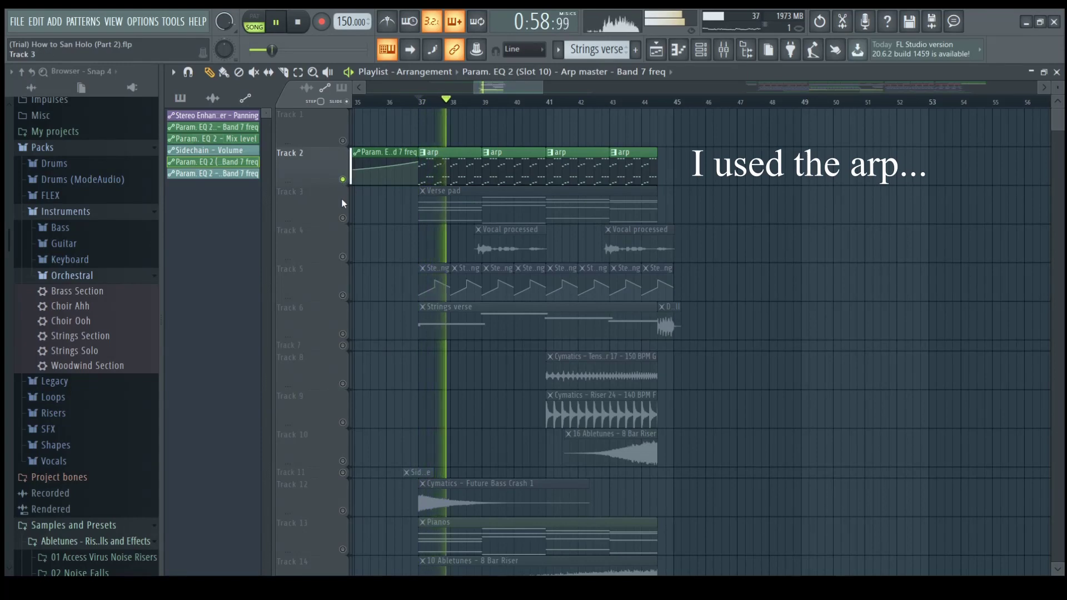
# - Solo the Verse pad on Track 3 and the processed vocals on Track 4 in turn to hear each alone
pyautogui.press('space')
pyautogui.click(345, 219)
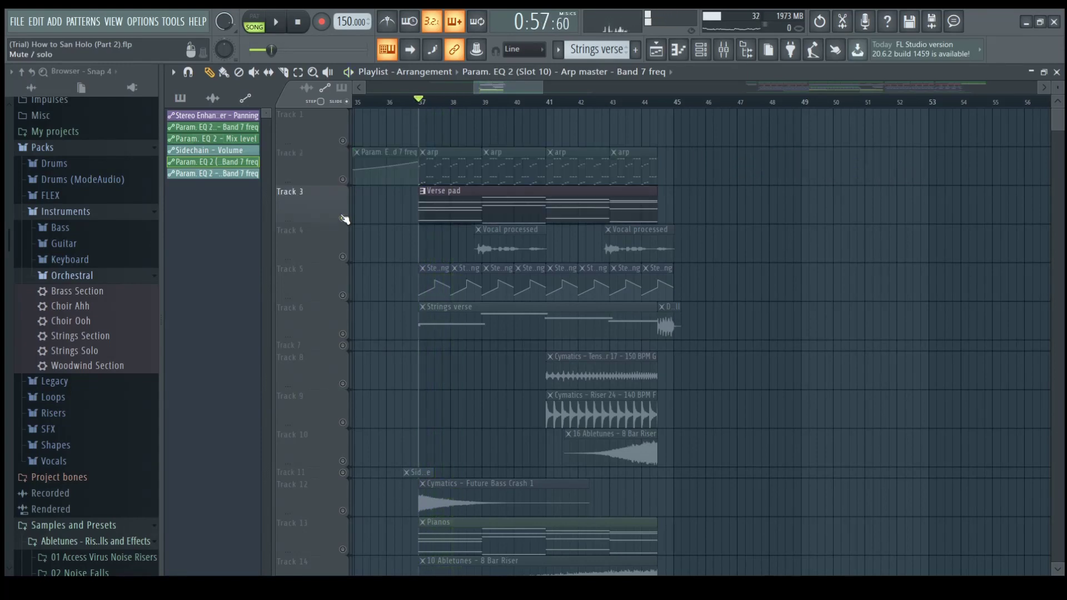
pyautogui.press('space')
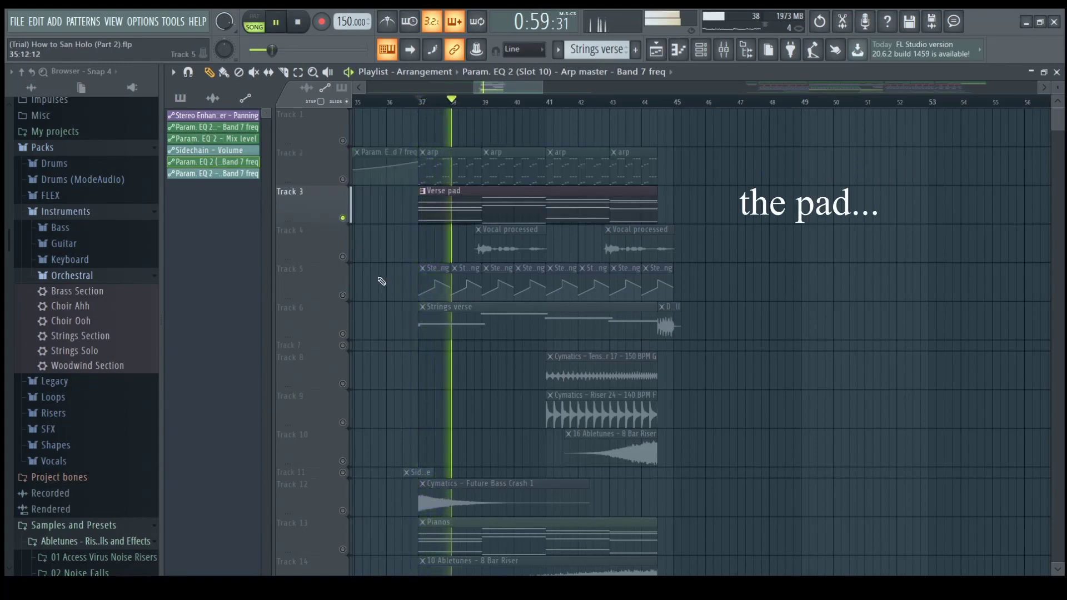
pyautogui.click(343, 257)
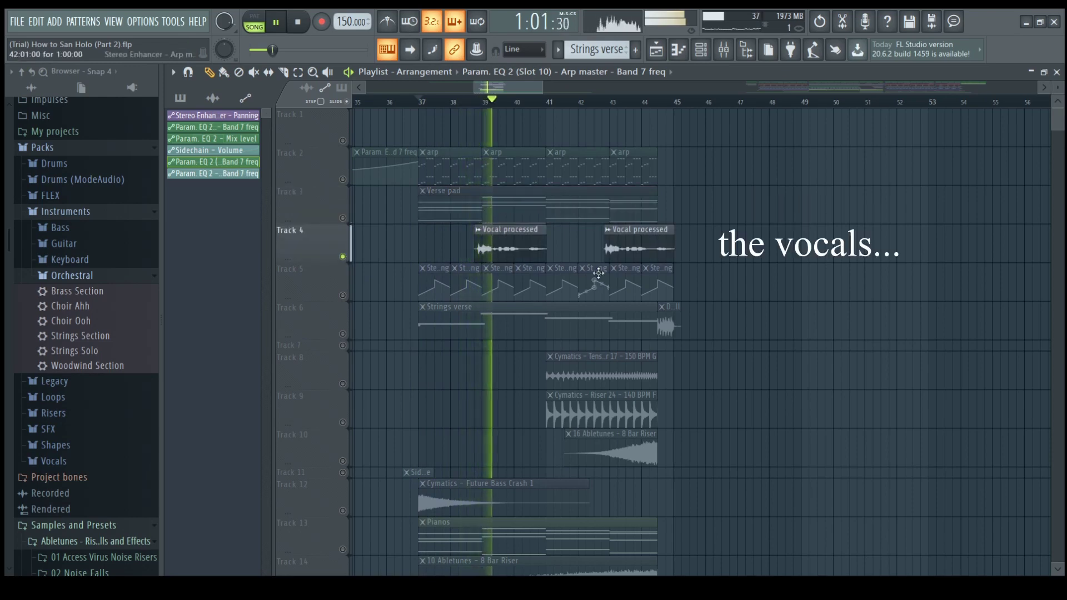
pyautogui.scroll(-1, 725, 295)
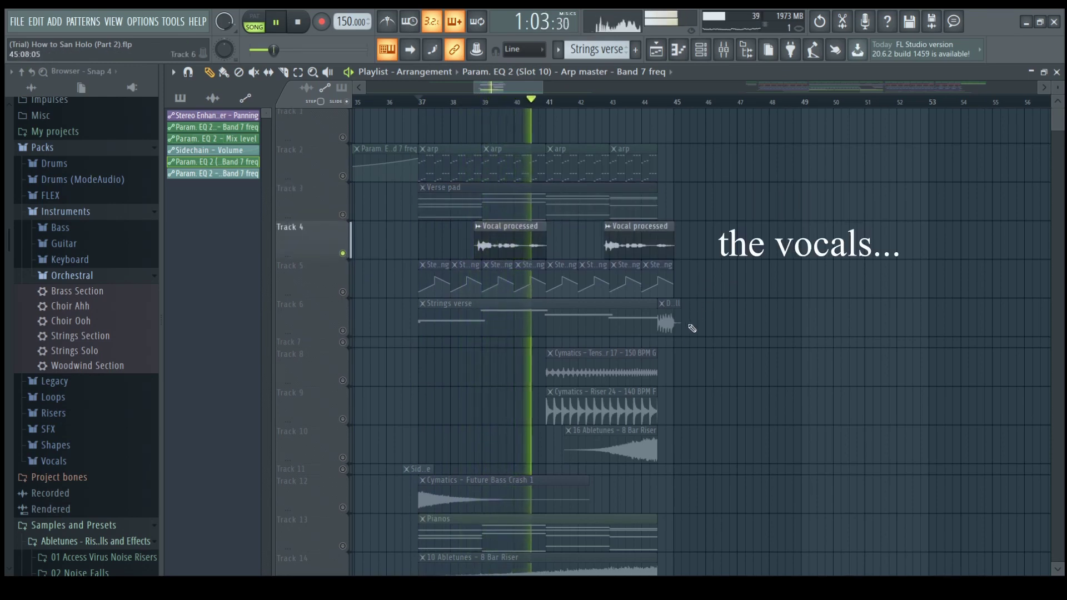
pyautogui.press('space')
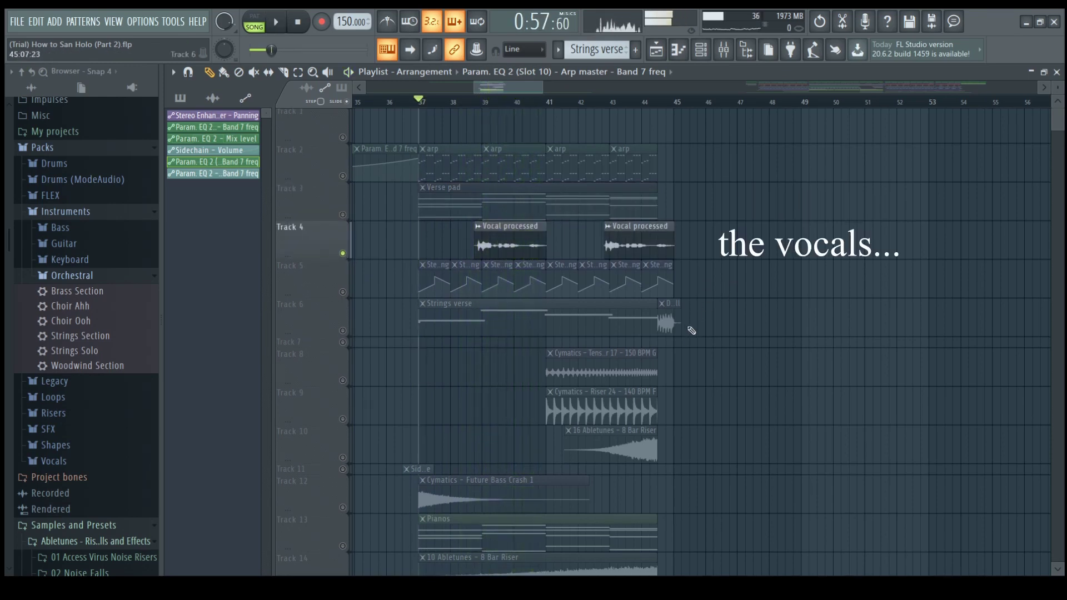
# - Solo Track 6 and play the Strings verse pattern on its own
pyautogui.click(346, 325)
pyautogui.press('space')
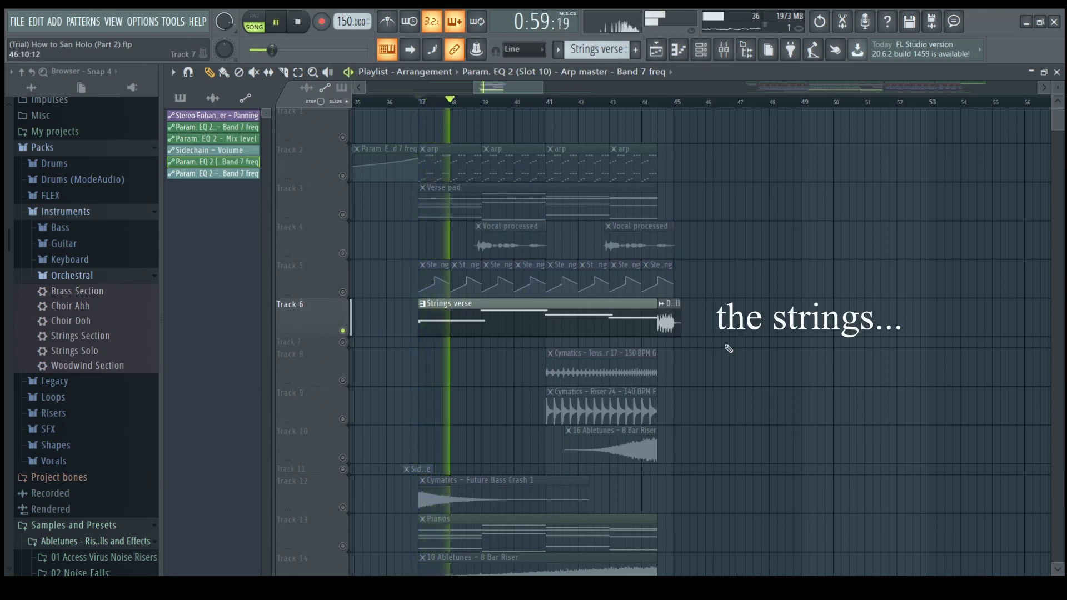
pyautogui.scroll(-1, 729, 348)
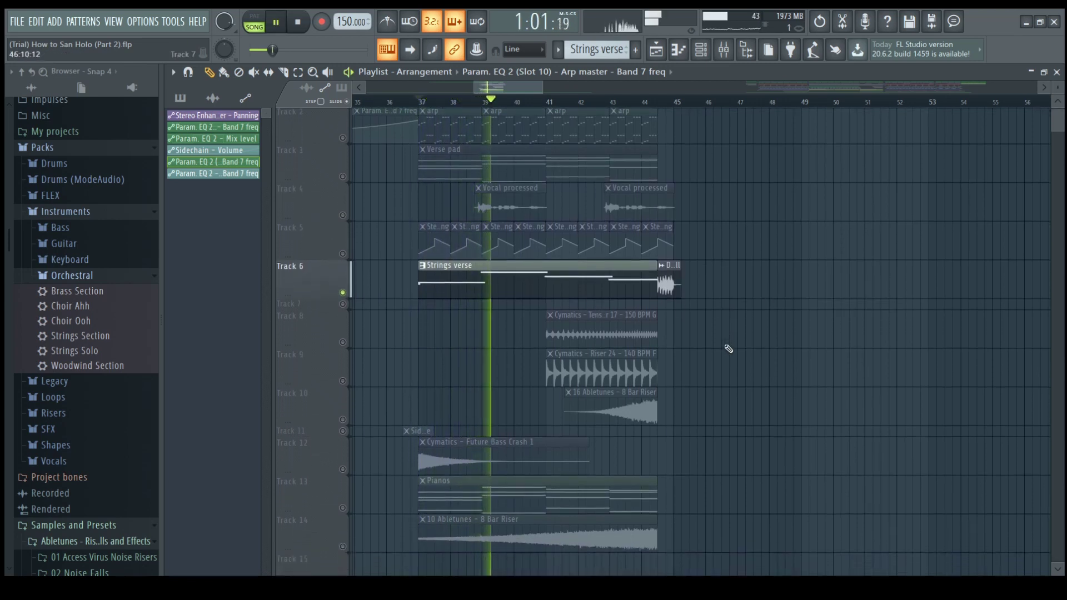
pyautogui.scroll(-3, 729, 349)
pyautogui.press('space')
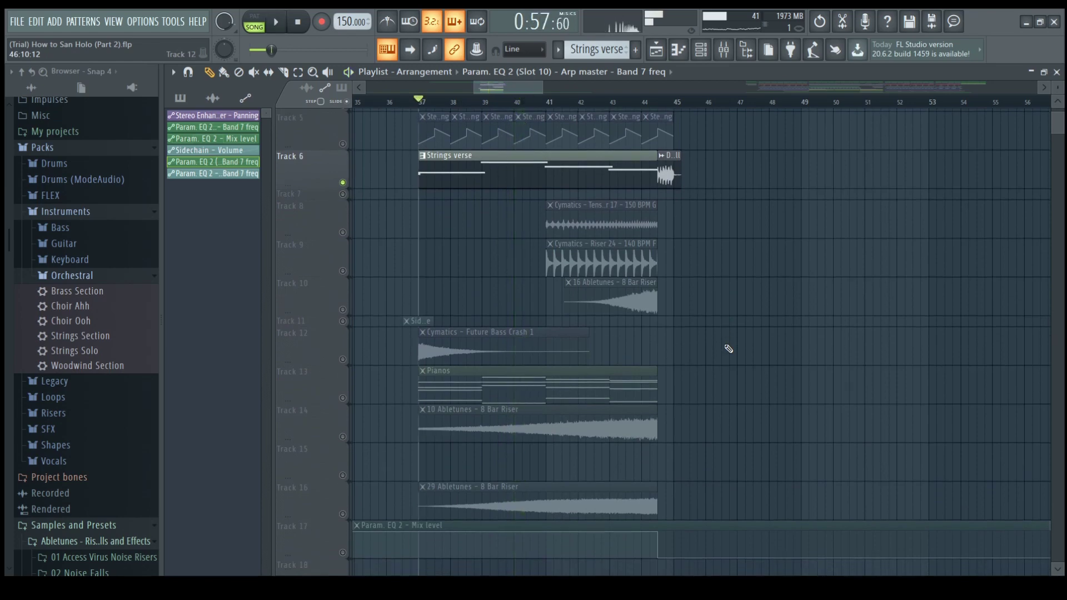
# - Solo Track 13 and play the Pianos pattern on its own
pyautogui.click(345, 398)
pyautogui.press('space')
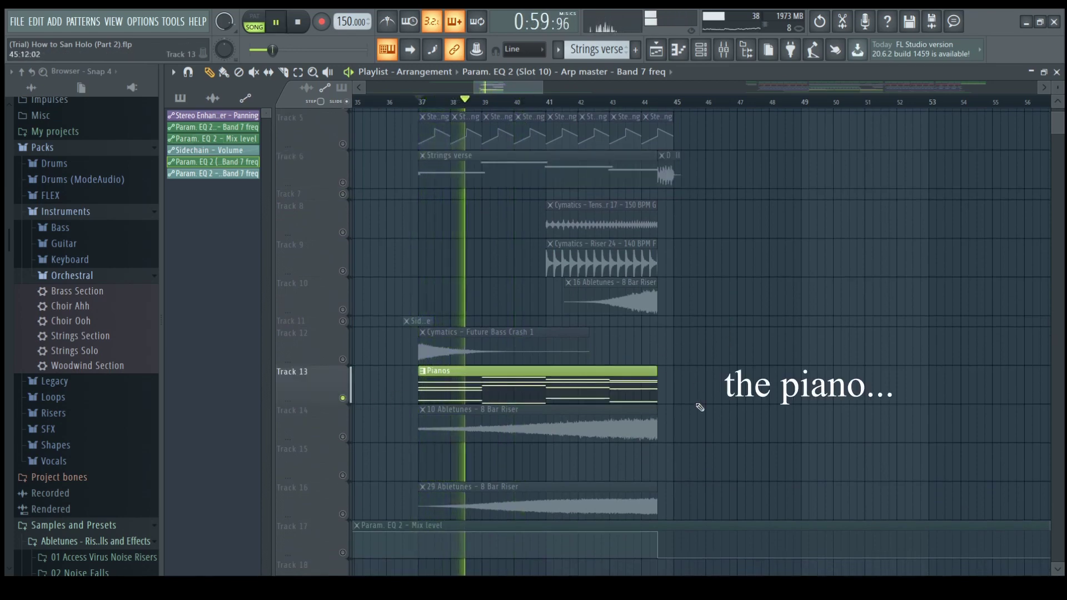
pyautogui.scroll(-1, 721, 454)
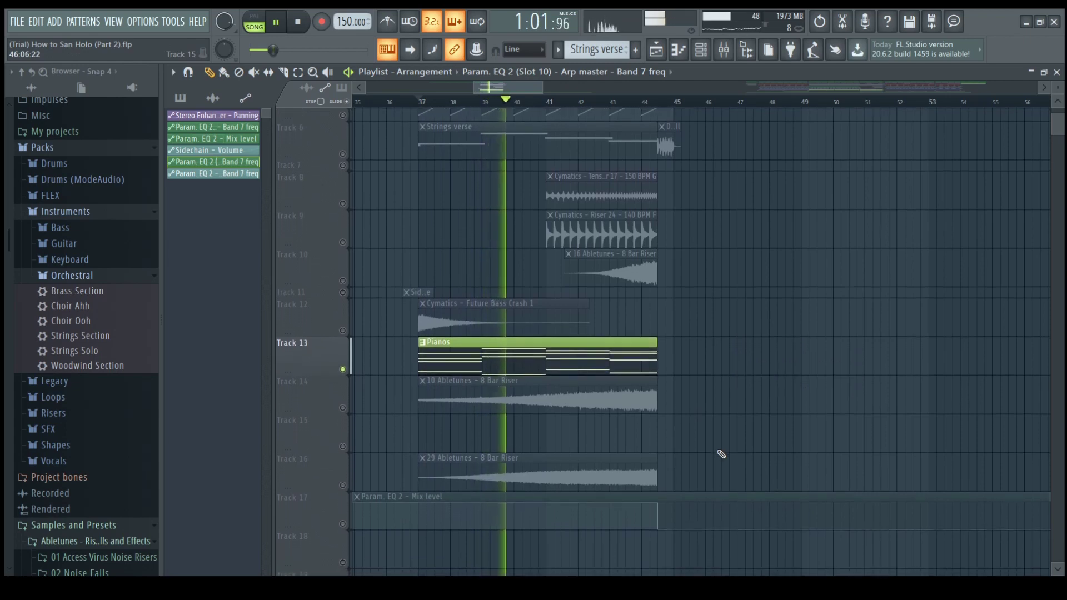
pyautogui.press('space')
# - Play the drum fill on the soloed Track 6 at the end of the verse, repeating it from its start
pyautogui.rightClick(343, 327)
pyautogui.press('space')
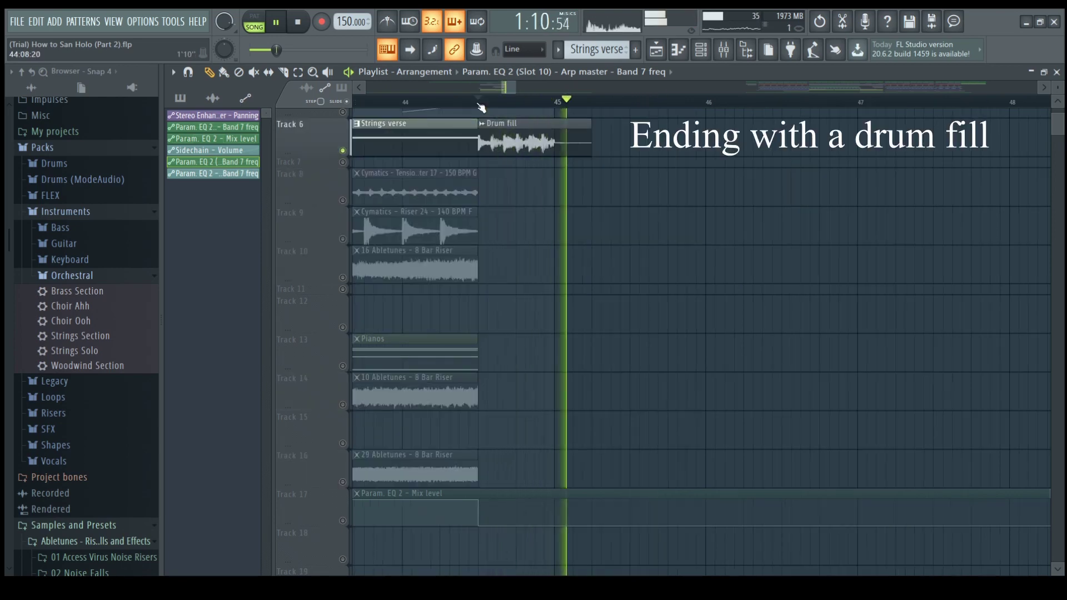
pyautogui.click(479, 103)
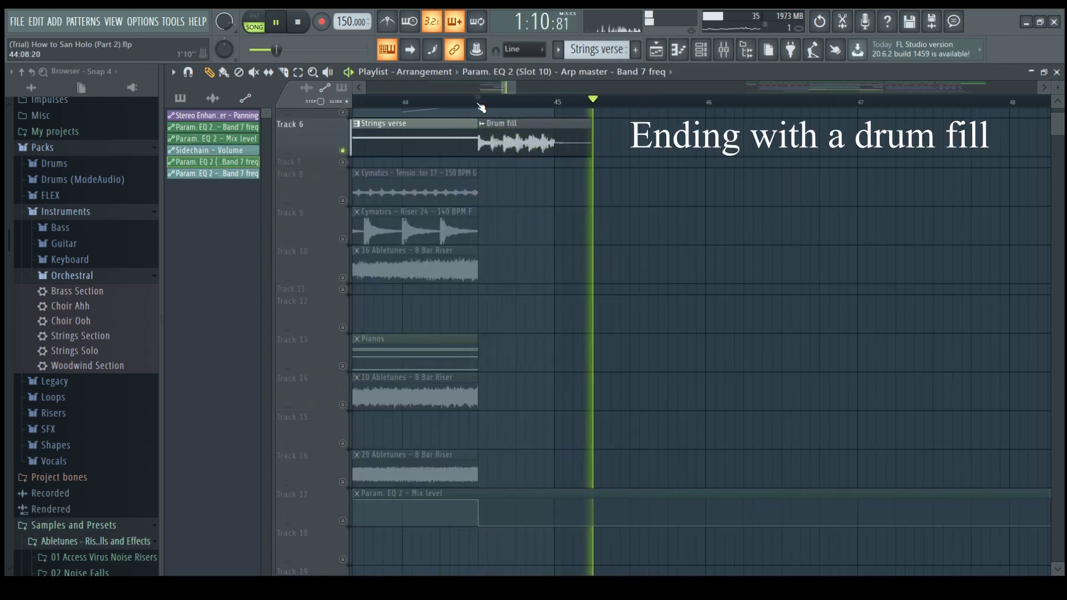
pyautogui.click(482, 104)
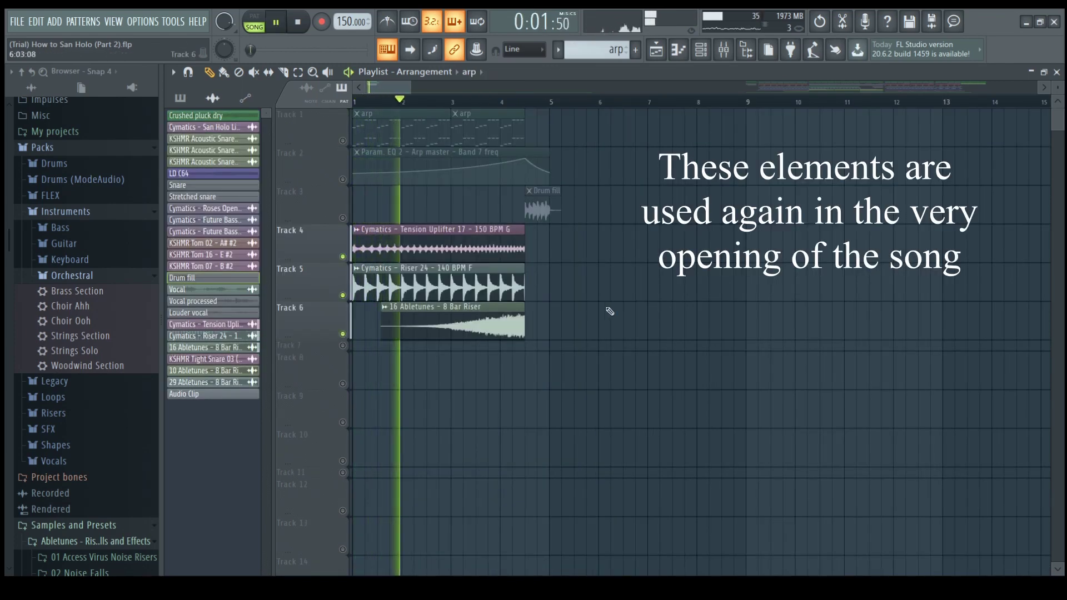
# - Unmute the arp on Track 1, the EQ automation on Track 2 and the drum fill on Track 3 while the song's opening plays
pyautogui.click(342, 140)
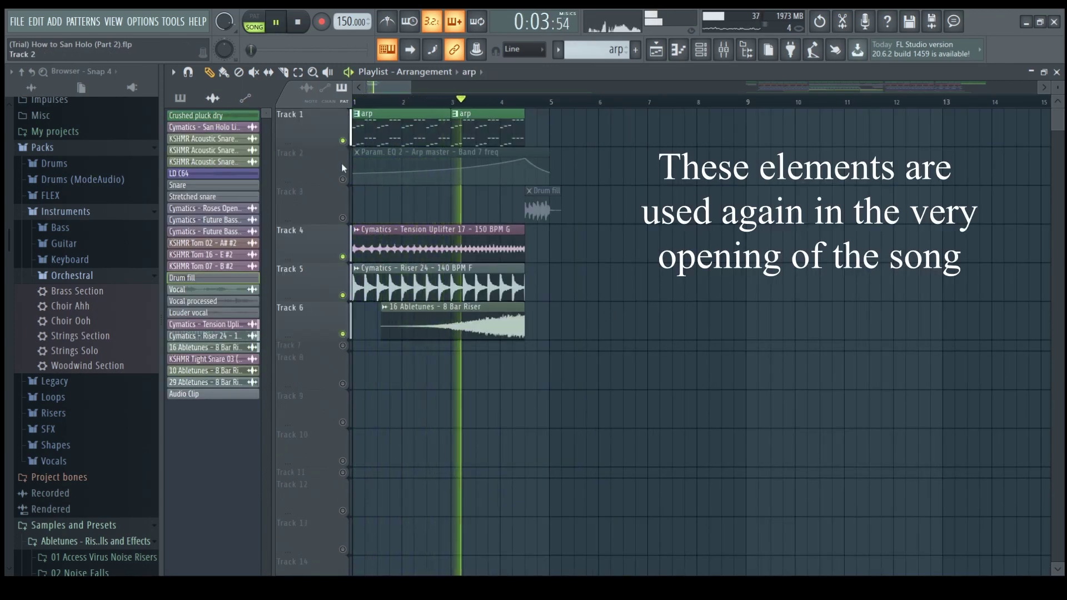
pyautogui.click(342, 179)
pyautogui.click(342, 218)
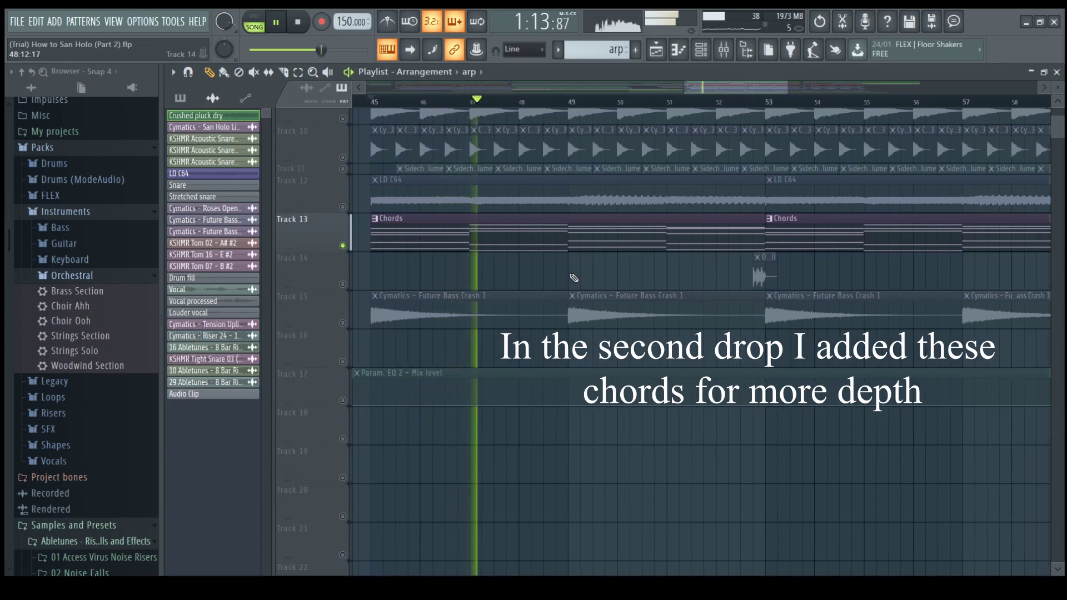
# - Open the second drop's Chords pattern from Track 13 in the piano roll and examine its upper and lower notes during playback
pyautogui.doubleClick(560, 248)
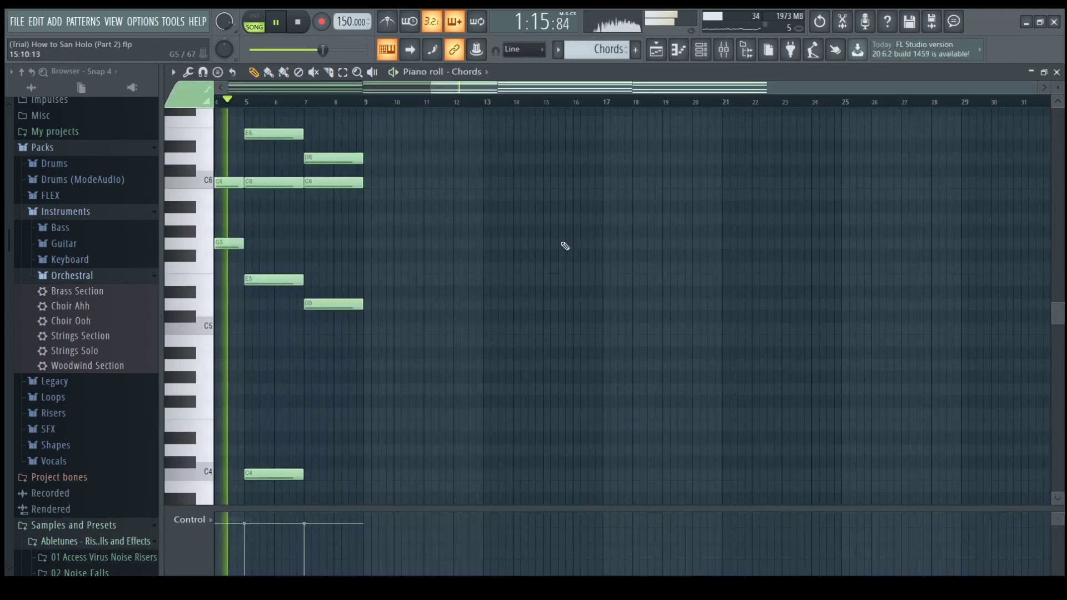
pyautogui.scroll(-5, 738, 305)
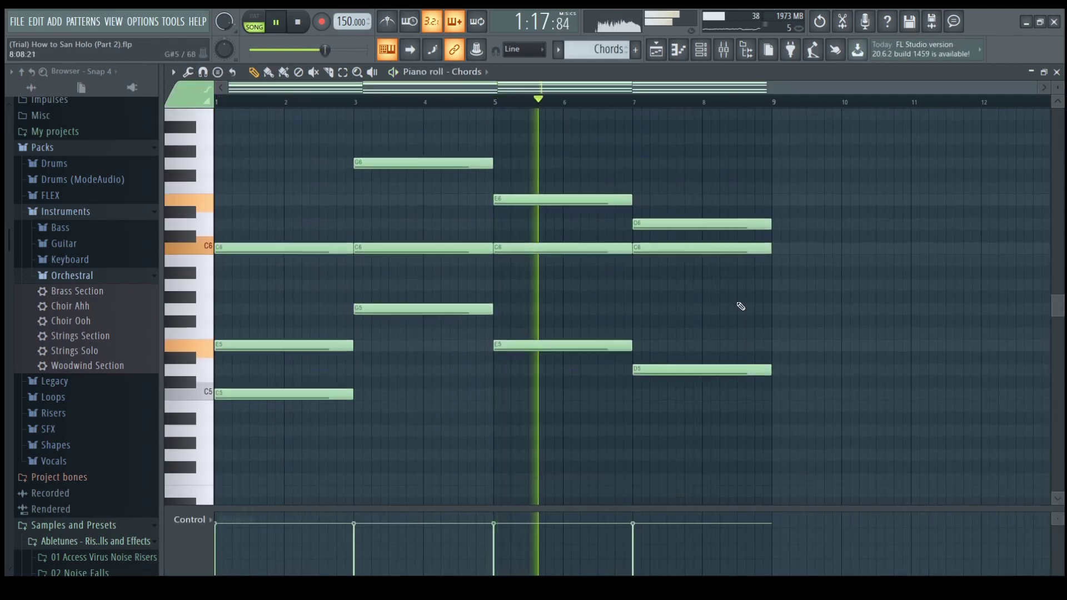
pyautogui.scroll(6, 741, 306)
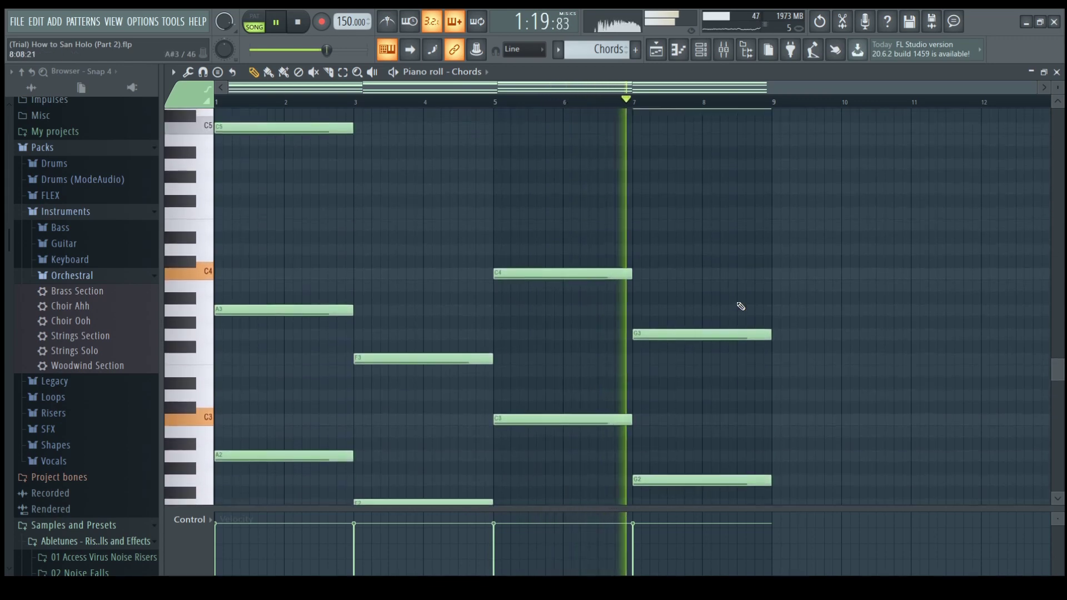
pyautogui.scroll(1, 739, 306)
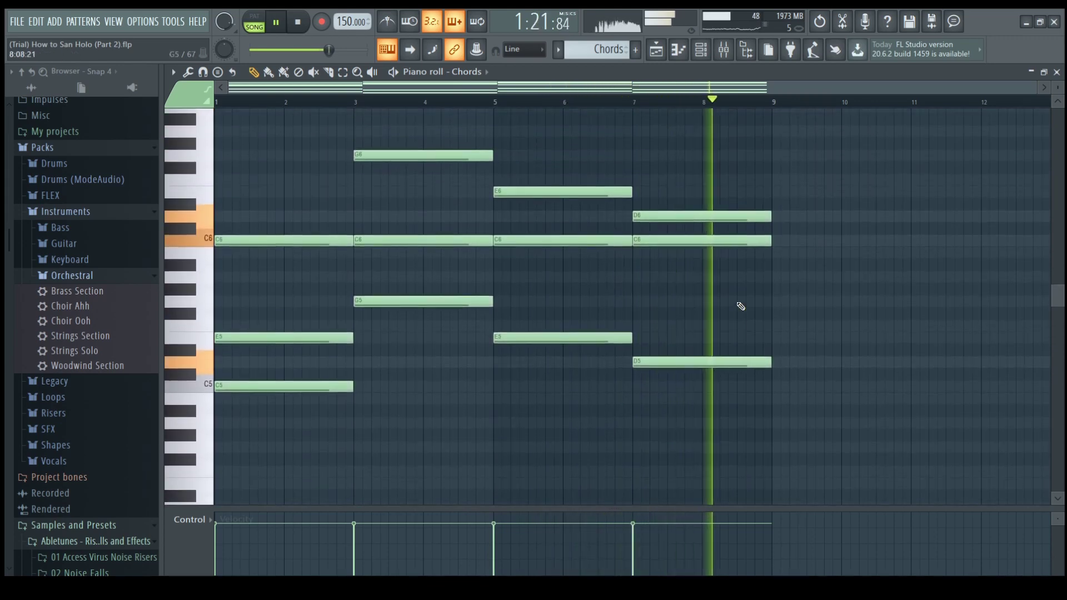
# - Show the Sylenth1 instrument of the Chords channel and play the chords through it
pyautogui.click(703, 53)
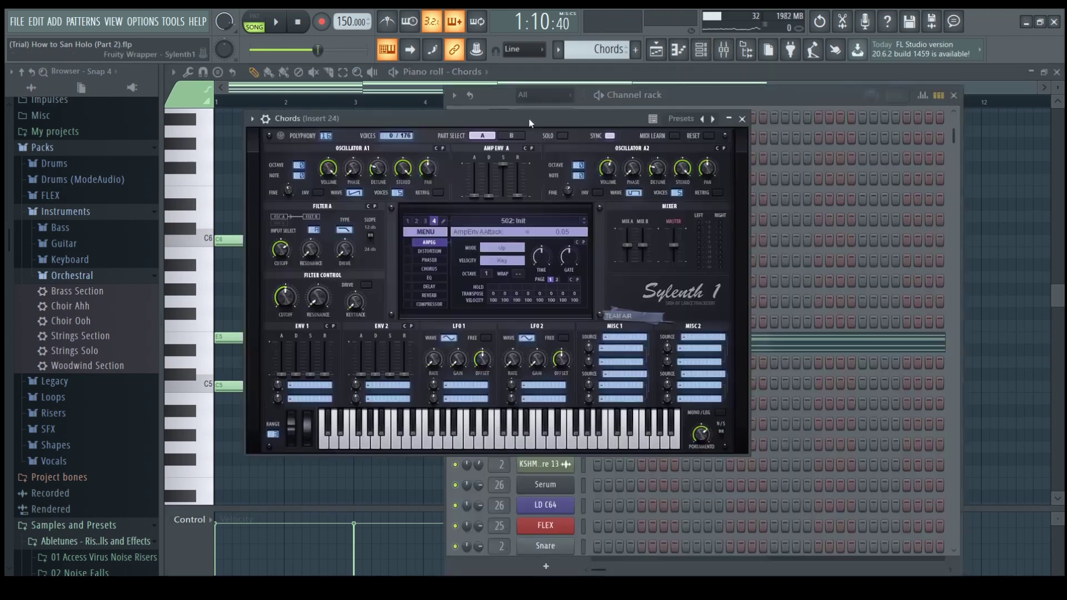
pyautogui.press('space')
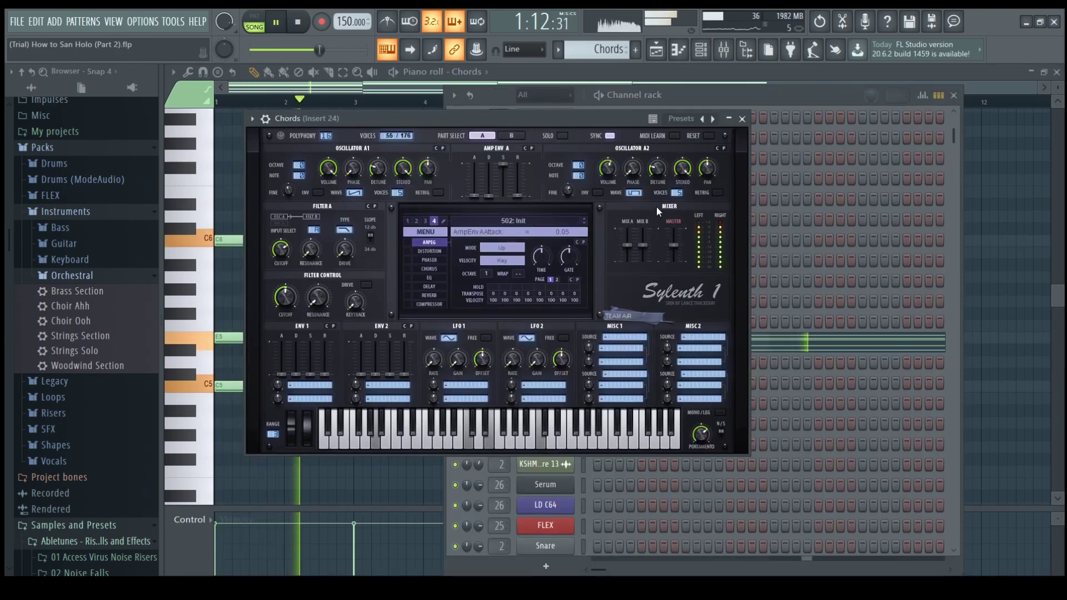